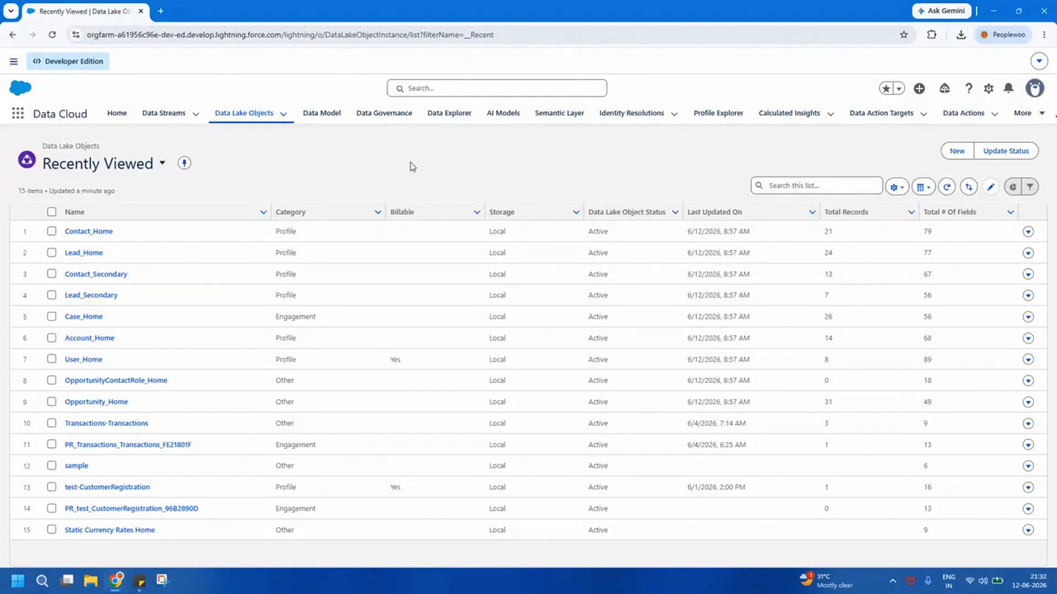
# Open the data mappings of the Lead_Home data lake object and locate its Party entity.
pyautogui.click(88, 254)
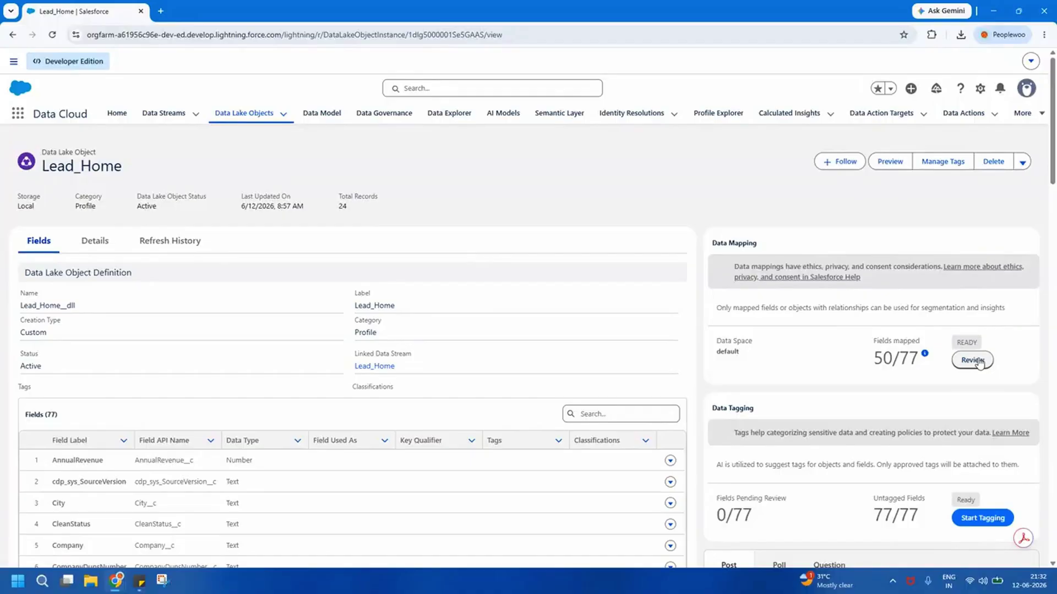
pyautogui.click(972, 361)
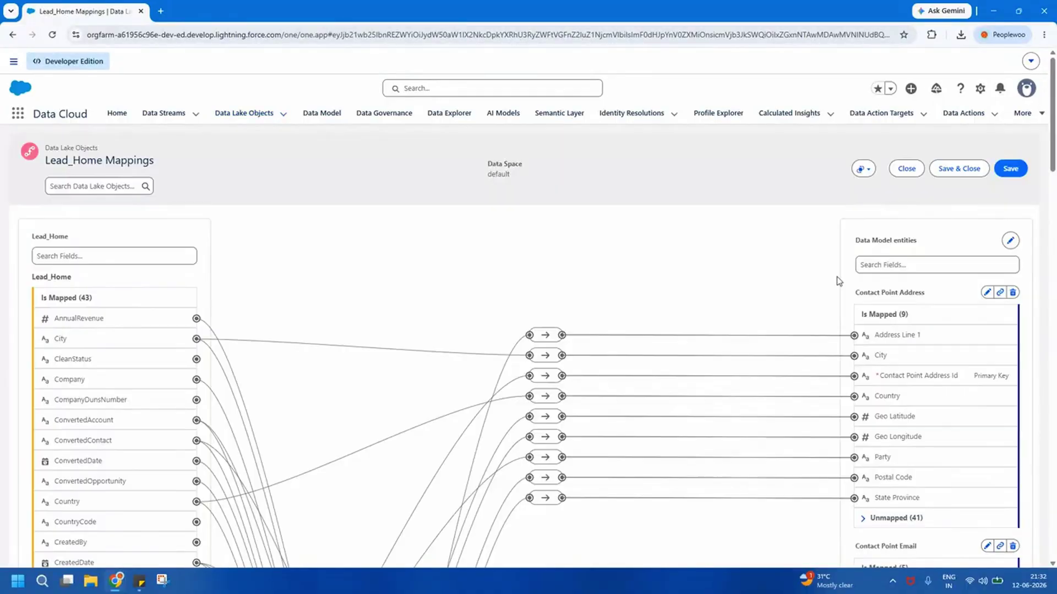
pyautogui.doubleClick(34, 234)
pyautogui.moveTo(1052, 163); pyautogui.dragTo(1054, 554)
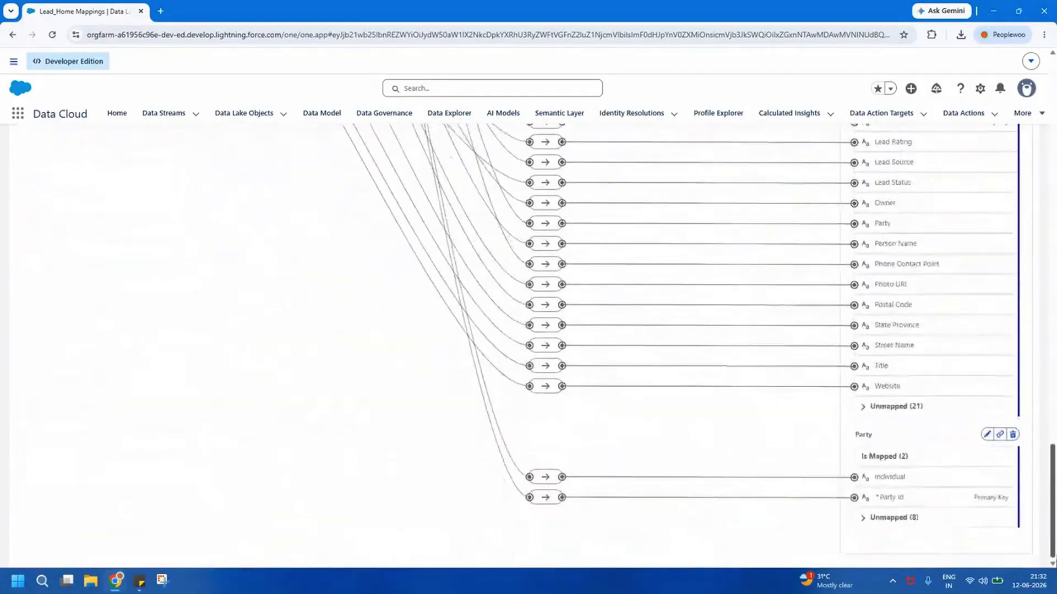
pyautogui.doubleClick(863, 434)
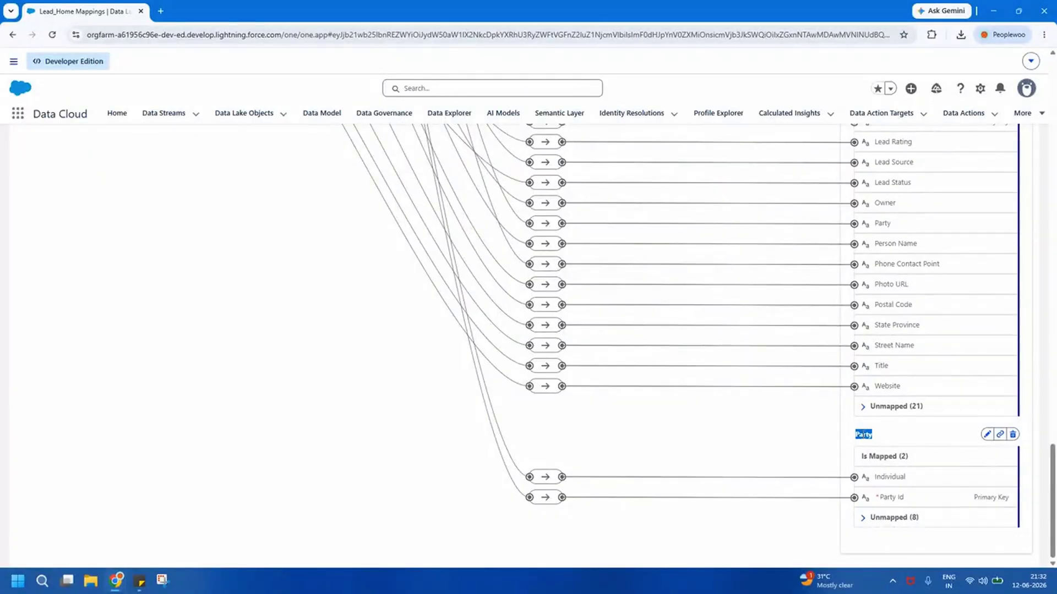
# Examine the Party entity's Individual and Party Id mappings and check which source field feeds Individual.
pyautogui.click(892, 482)
pyautogui.doubleClick(892, 482)
pyautogui.tripleClick(886, 498)
pyautogui.doubleClick(887, 479)
pyautogui.tripleClick(891, 499)
pyautogui.click(537, 478)
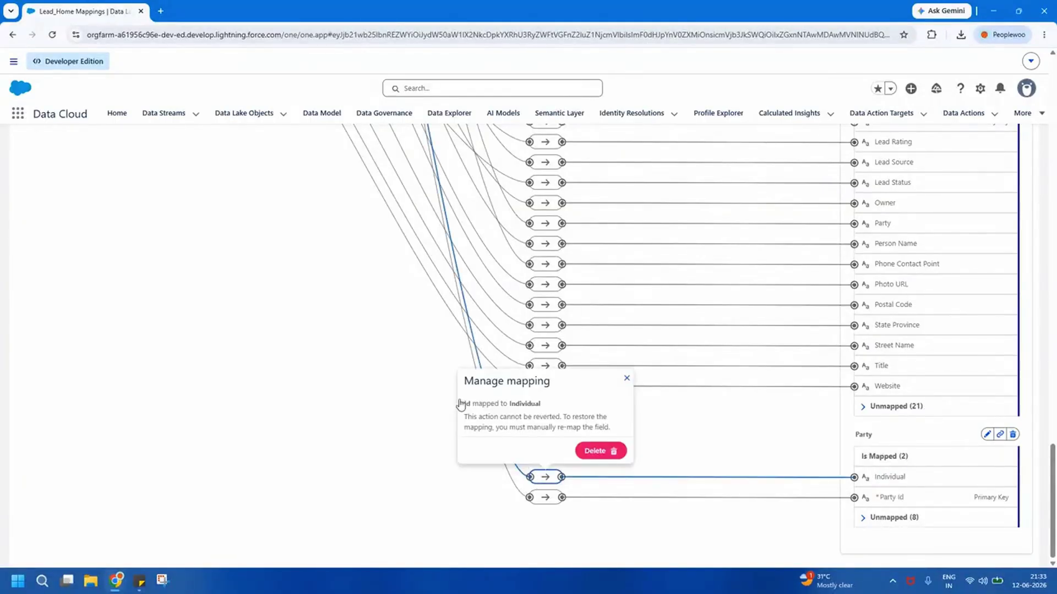
pyautogui.moveTo(463, 403); pyautogui.dragTo(520, 405)
# Return to the data lake objects list and open the data mappings of Contact_Home.
pyautogui.click(244, 113)
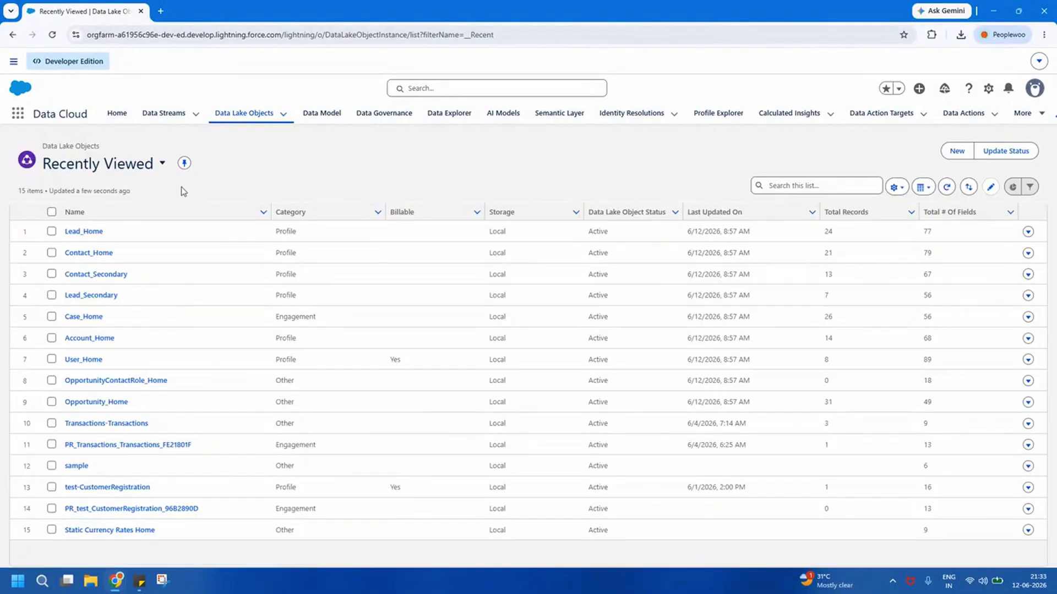
pyautogui.click(102, 254)
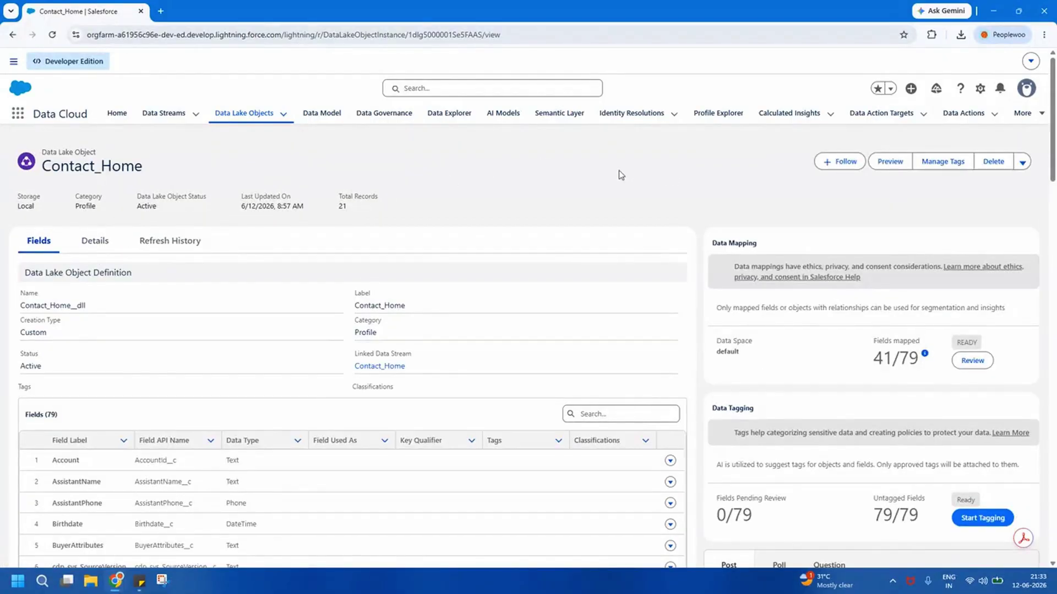
pyautogui.doubleClick(115, 167)
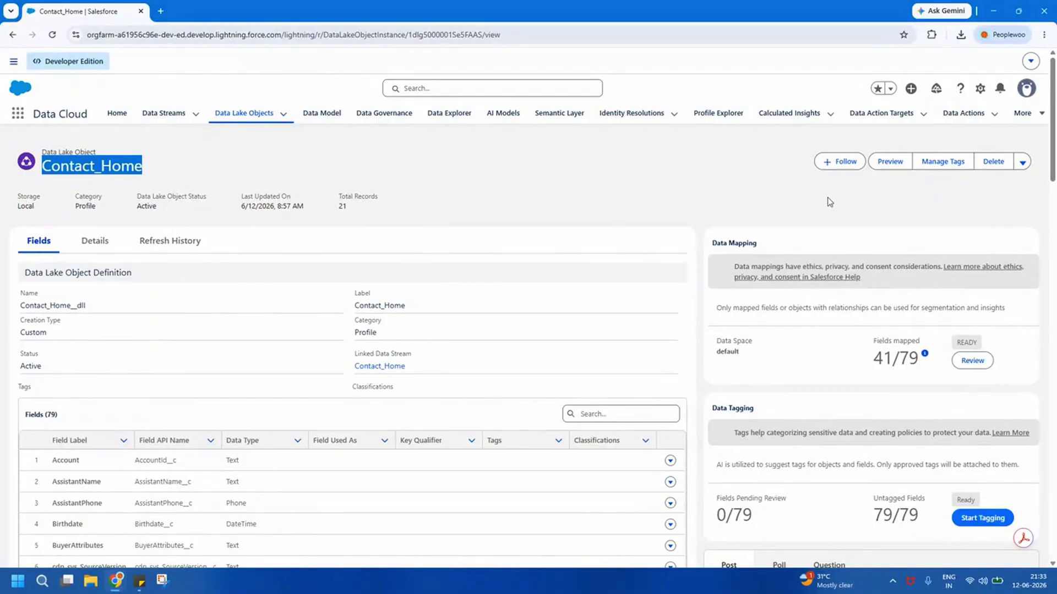
pyautogui.click(972, 362)
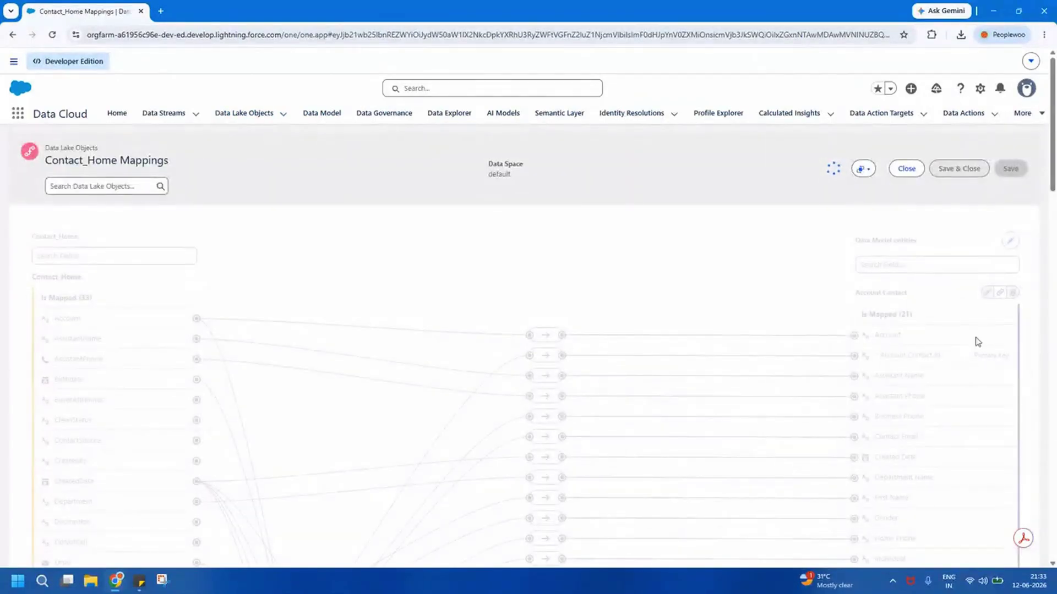
pyautogui.doubleClick(47, 276)
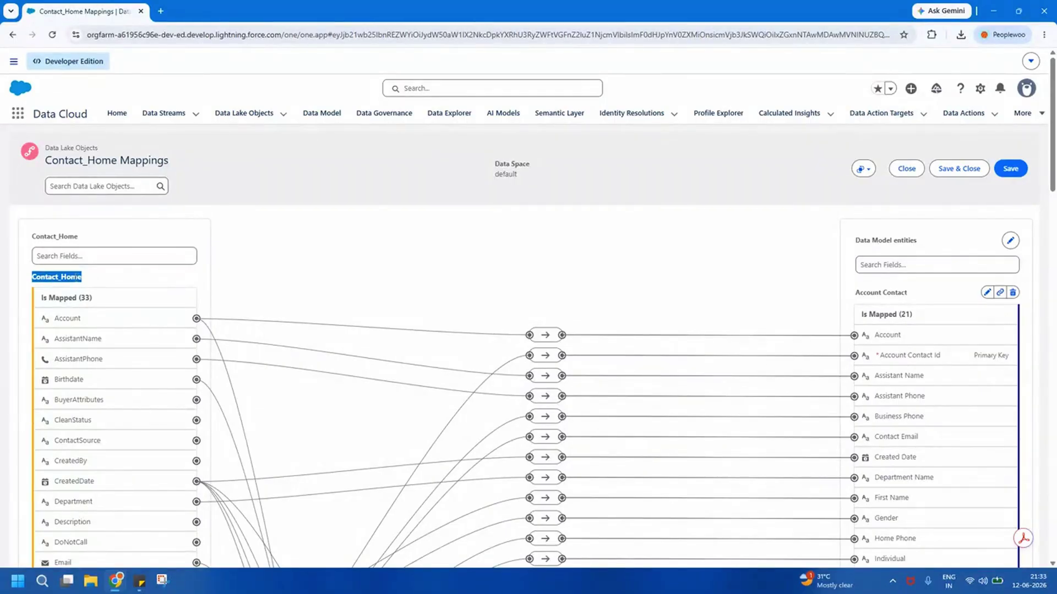
pyautogui.moveTo(1055, 212); pyautogui.dragTo(1055, 179)
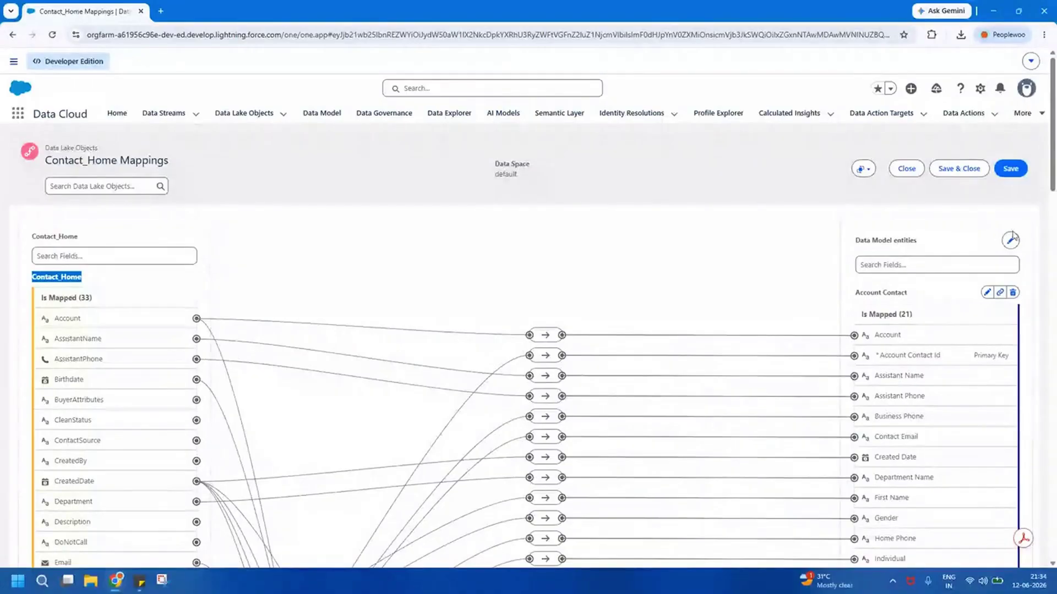
# Search the standard data model for "party" and add the Party object to the Contact_Home mappings.
pyautogui.click(1011, 241)
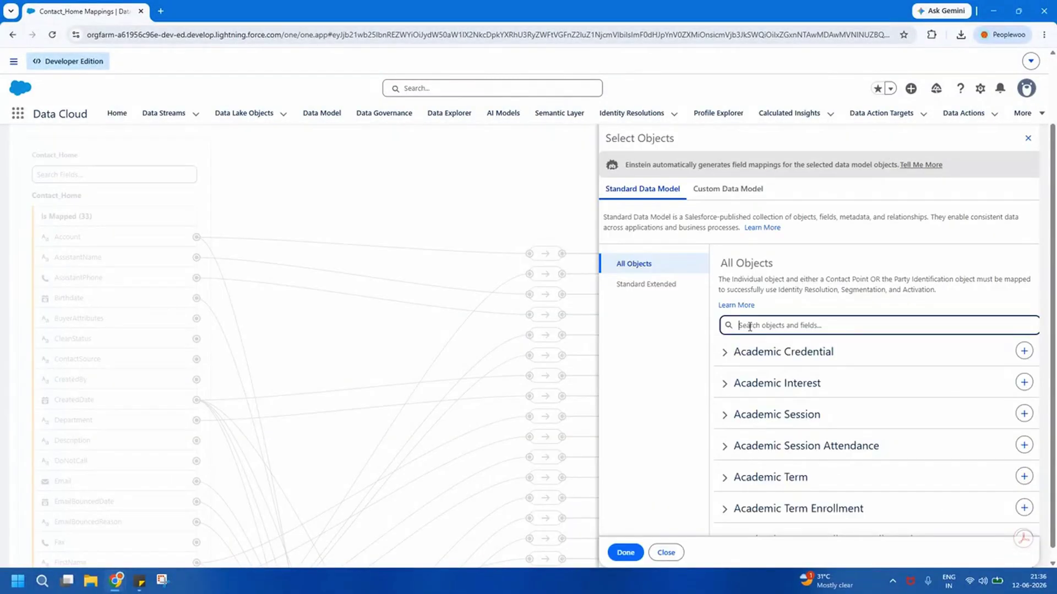
pyautogui.write('par')
pyautogui.write('ty')
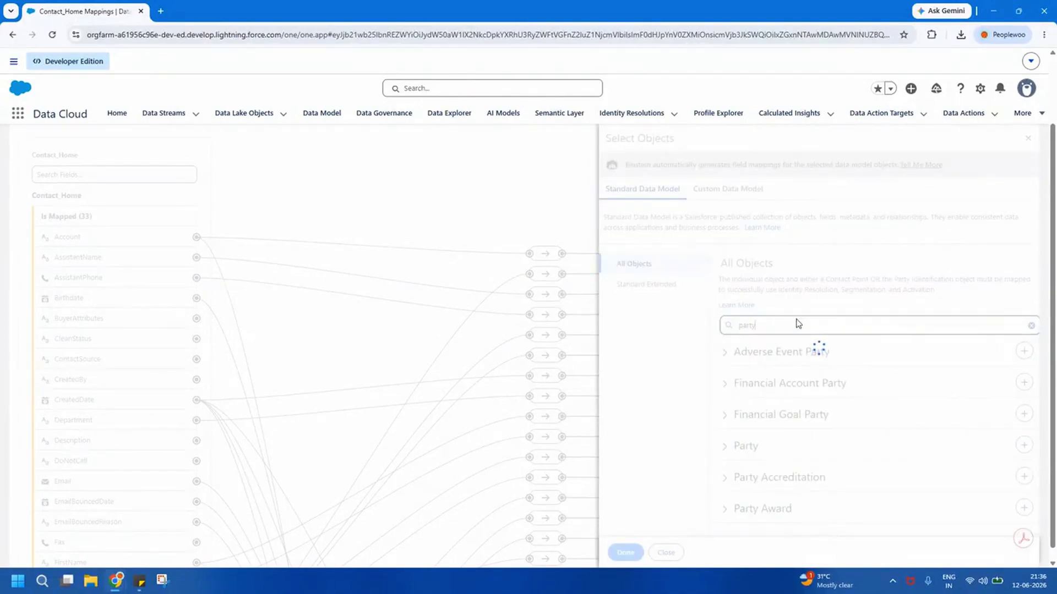
pyautogui.click(1023, 446)
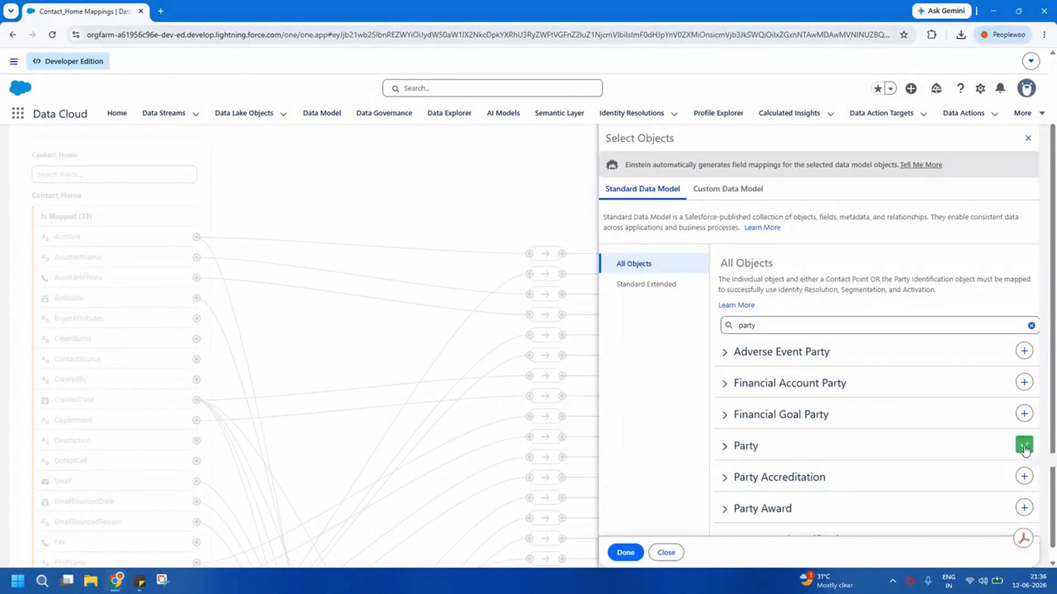
pyautogui.click(625, 552)
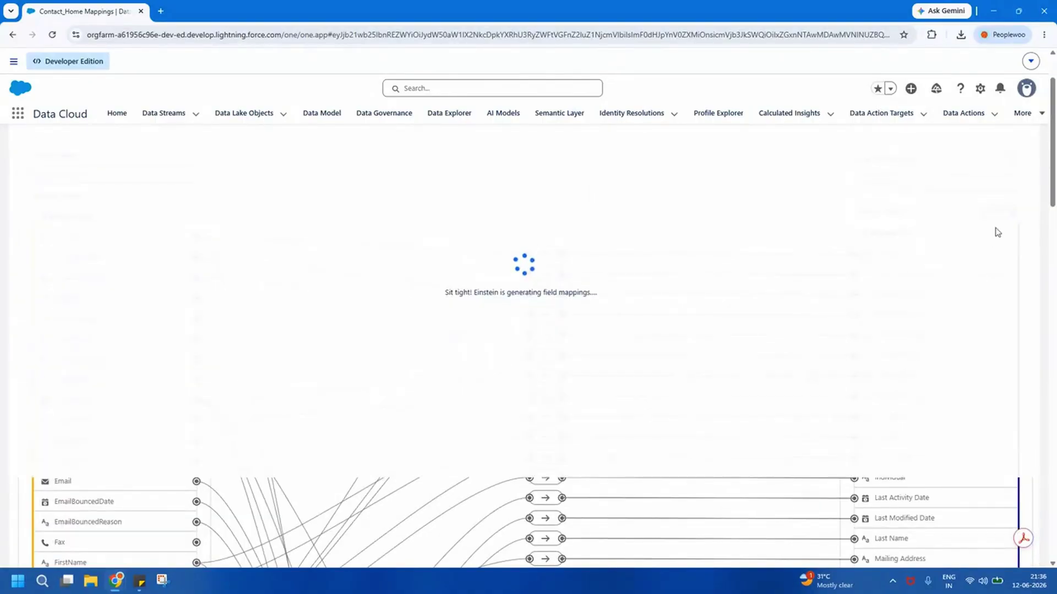
# Check the Party entity's mapped Individual field and expand its unmapped fields in the Contact_Home mappings.
pyautogui.moveTo(1053, 176); pyautogui.dragTo(1055, 547)
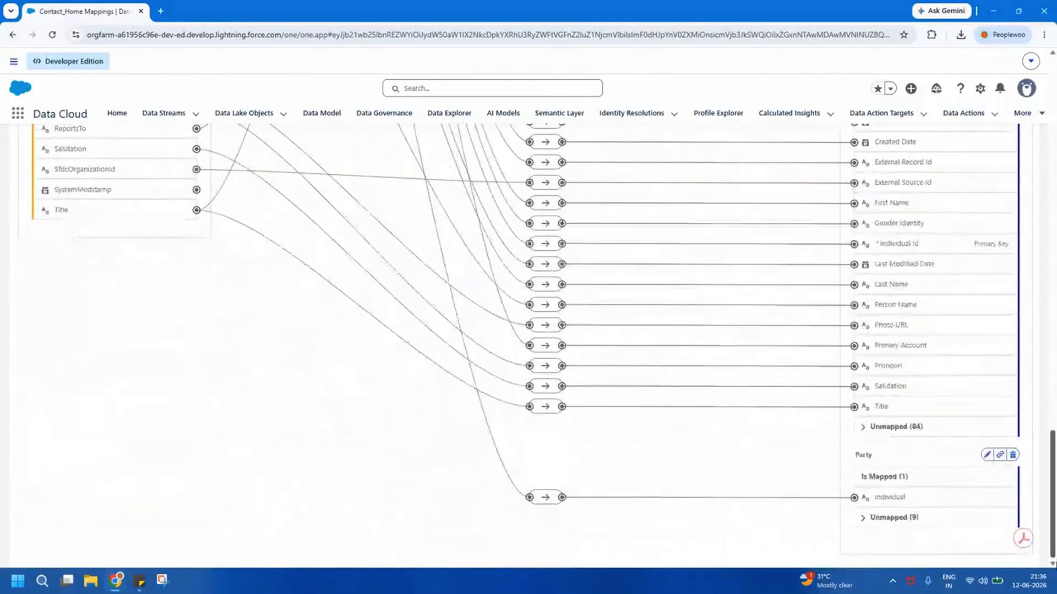
pyautogui.doubleClick(863, 454)
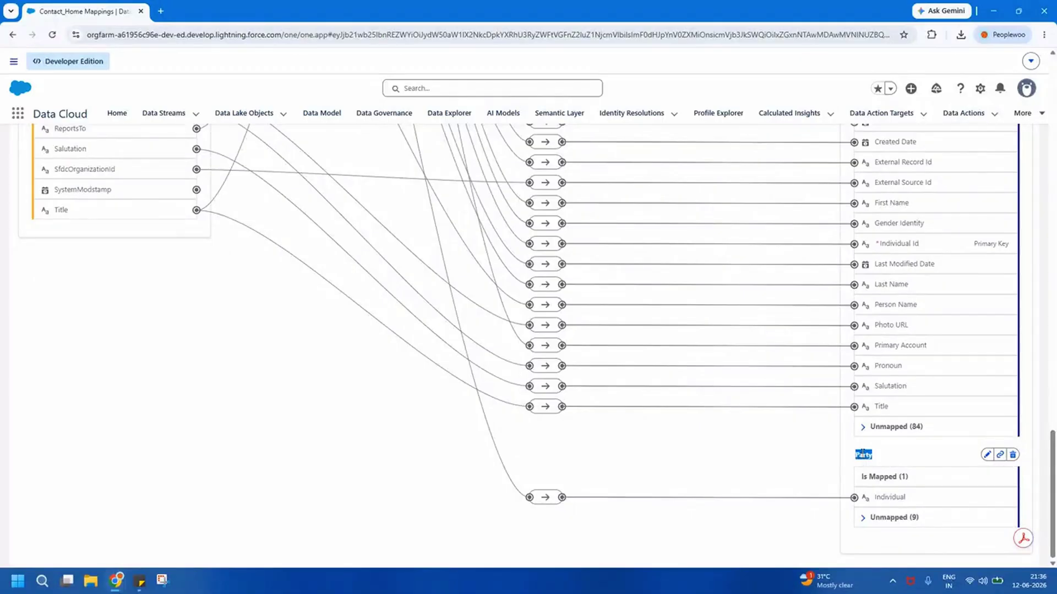
pyautogui.click(877, 502)
pyautogui.doubleClick(903, 501)
pyautogui.click(862, 520)
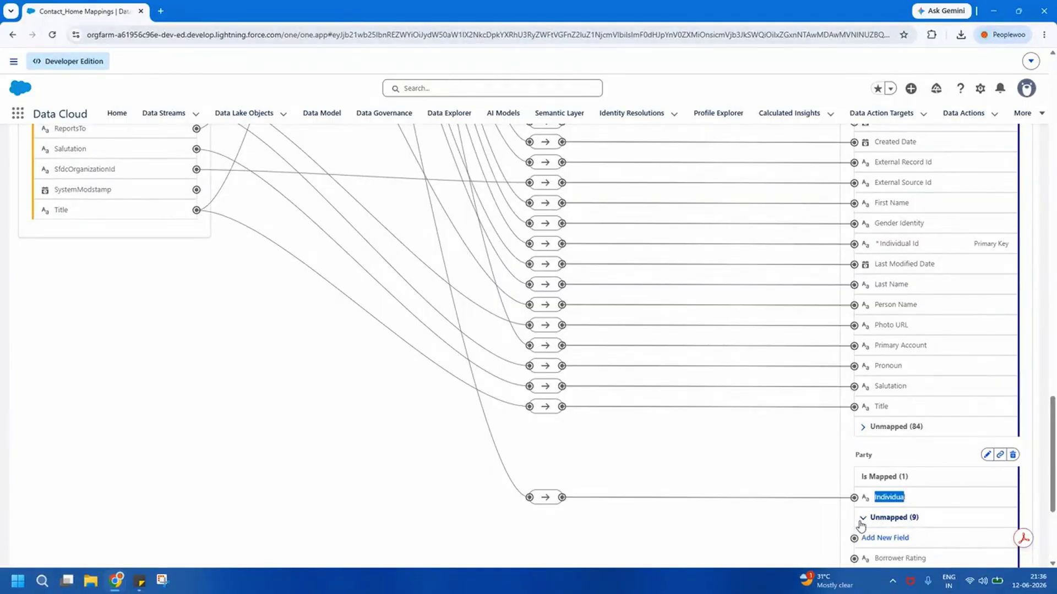
# Map Contact_Home's Id primary key to the Party entity's Party Id field, and save and close the mappings.
pyautogui.moveTo(1053, 461); pyautogui.dragTo(1053, 210)
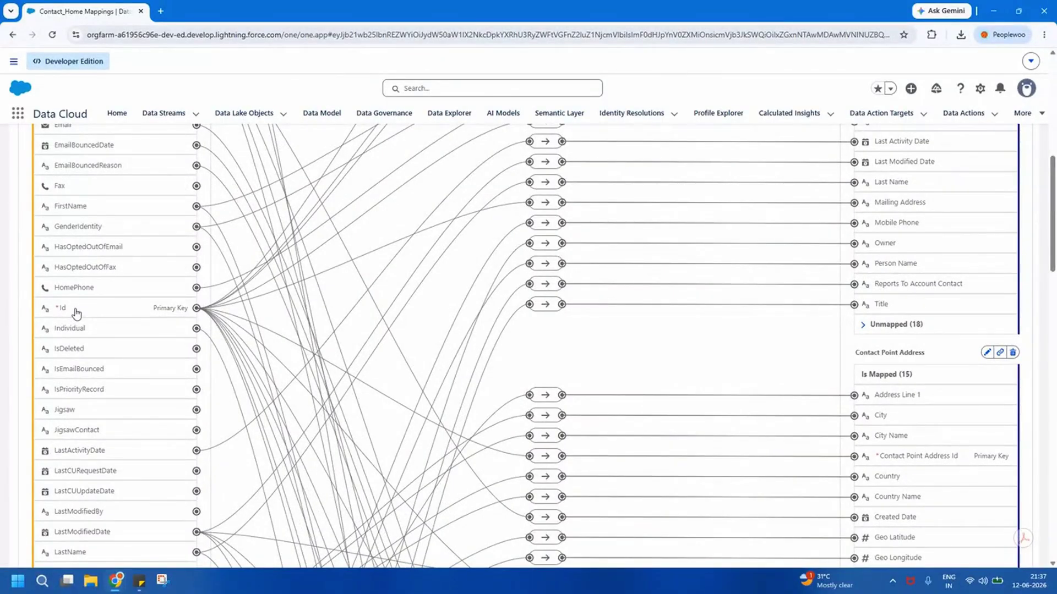
pyautogui.click(76, 313)
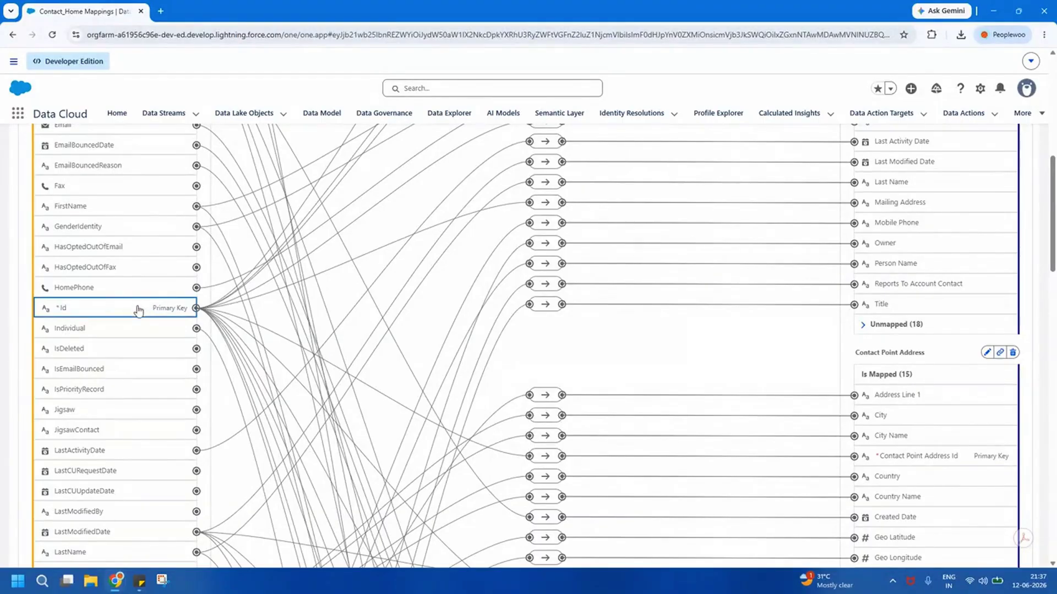
pyautogui.moveTo(1051, 255); pyautogui.dragTo(1055, 550)
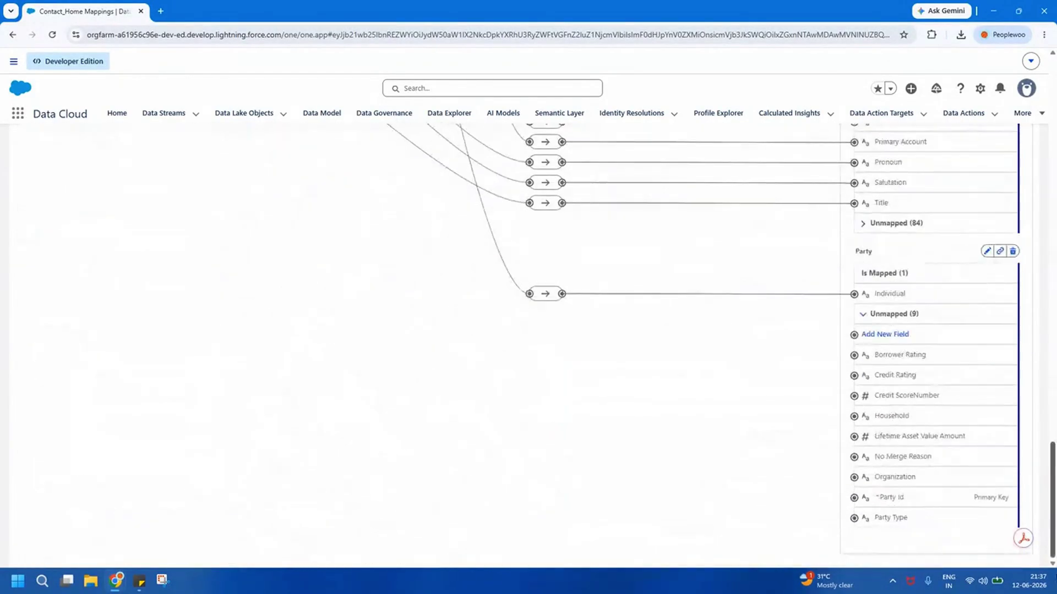
pyautogui.click(899, 498)
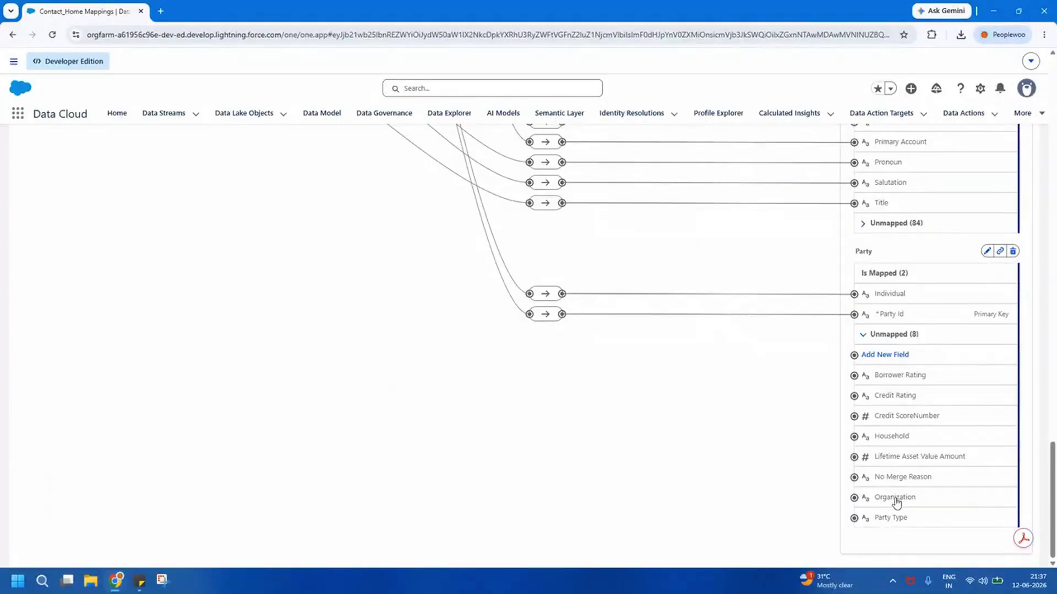
pyautogui.moveTo(1048, 462); pyautogui.dragTo(1034, 69)
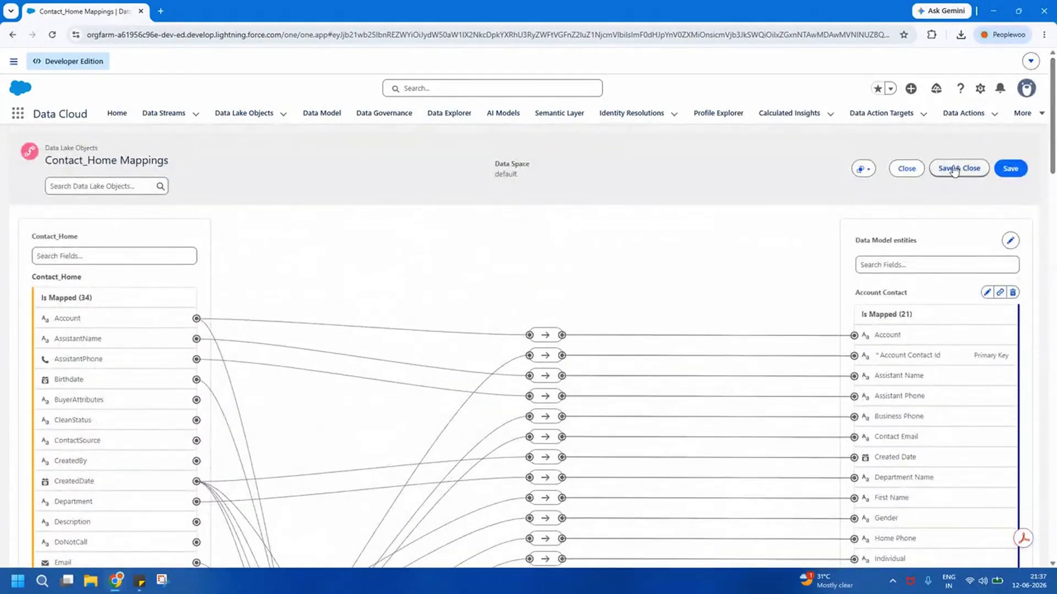
pyautogui.click(955, 169)
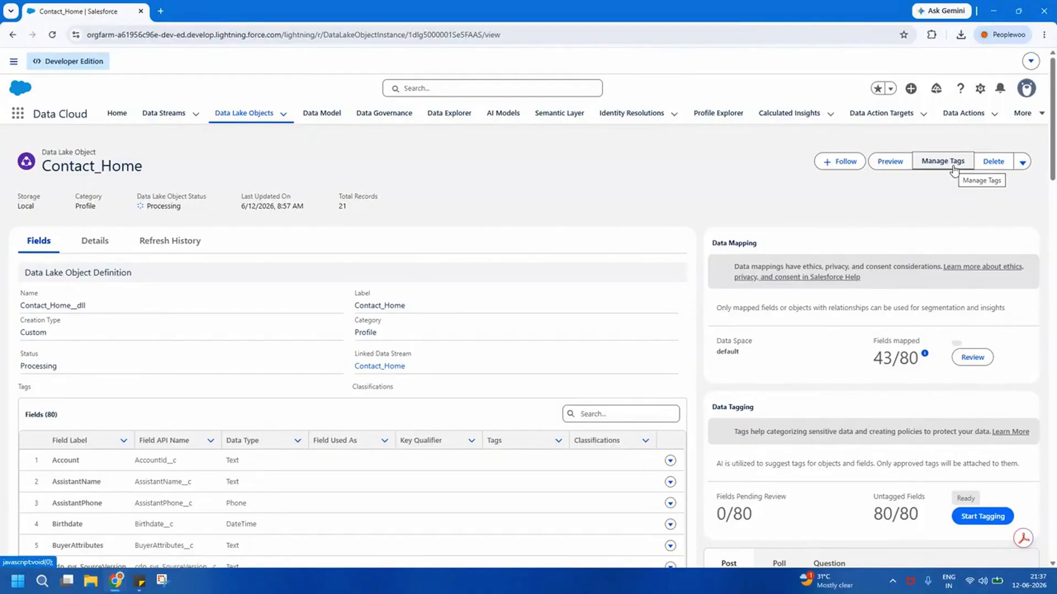
# Return to the data lake objects list and open the data mappings of Lead_Secondary.
pyautogui.click(242, 118)
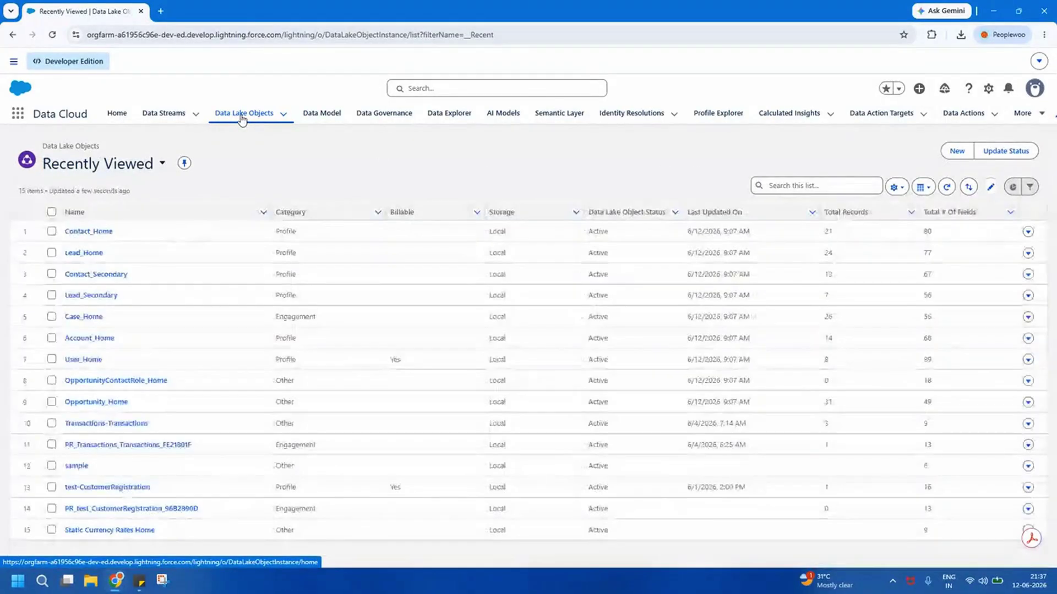
pyautogui.click(51, 296)
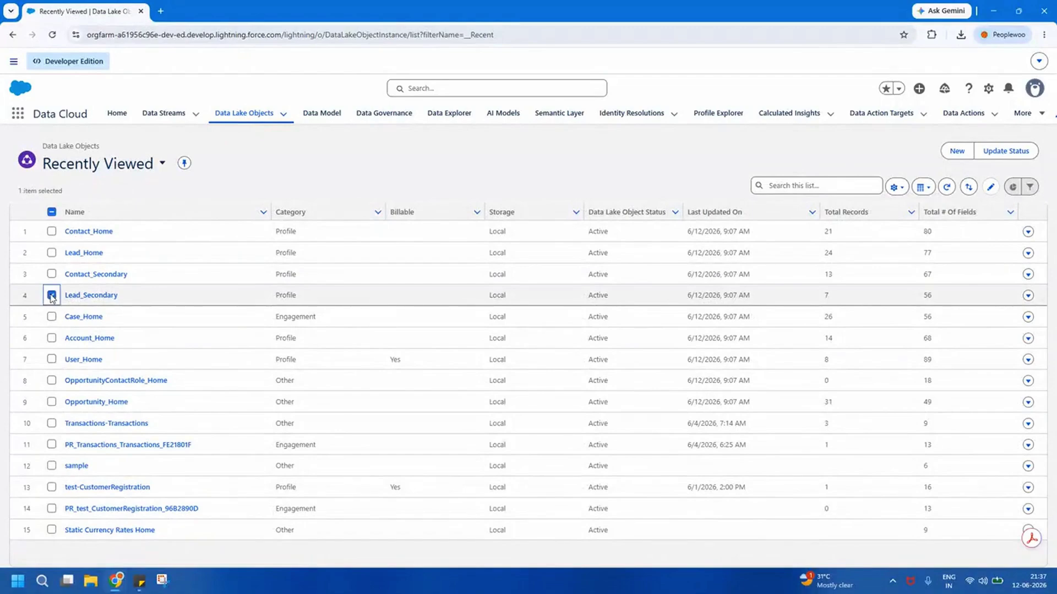
pyautogui.click(51, 274)
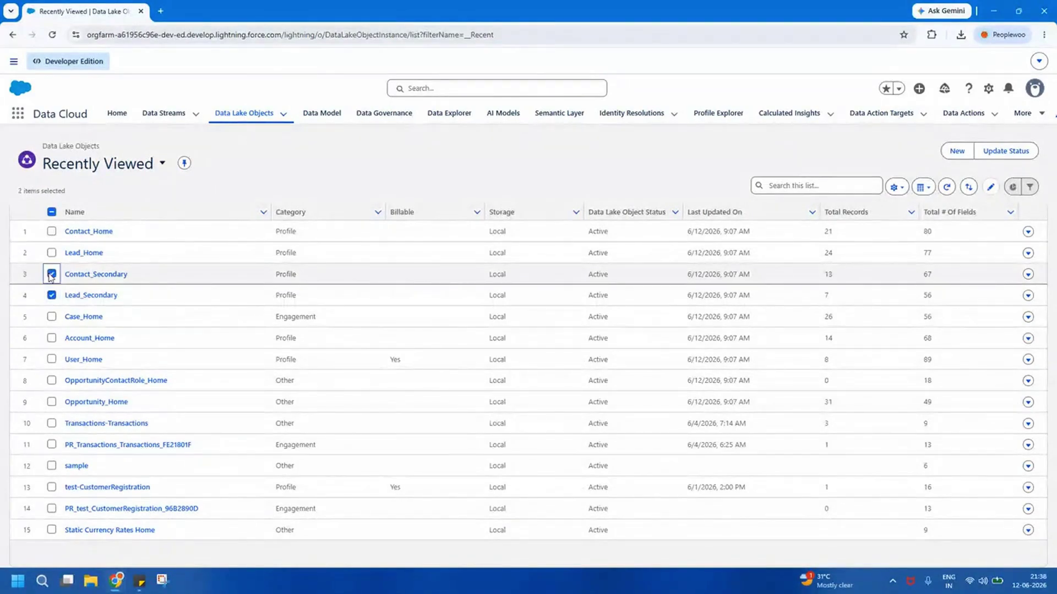
pyautogui.click(77, 296)
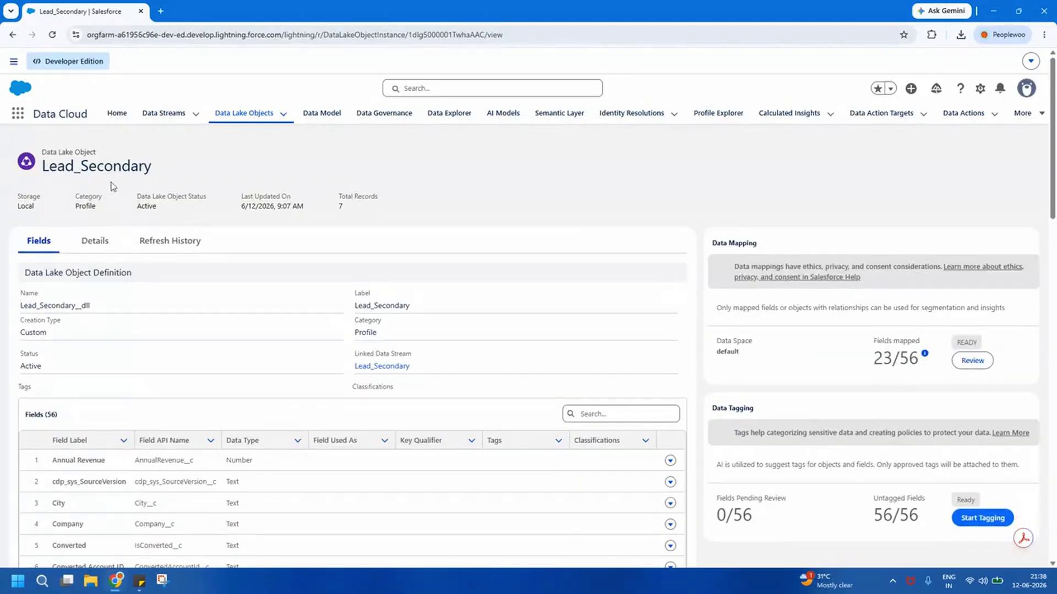
pyautogui.click(963, 360)
# Search the standard objects for "party" and add the Party object to the Lead_Secondary mappings.
pyautogui.click(786, 324)
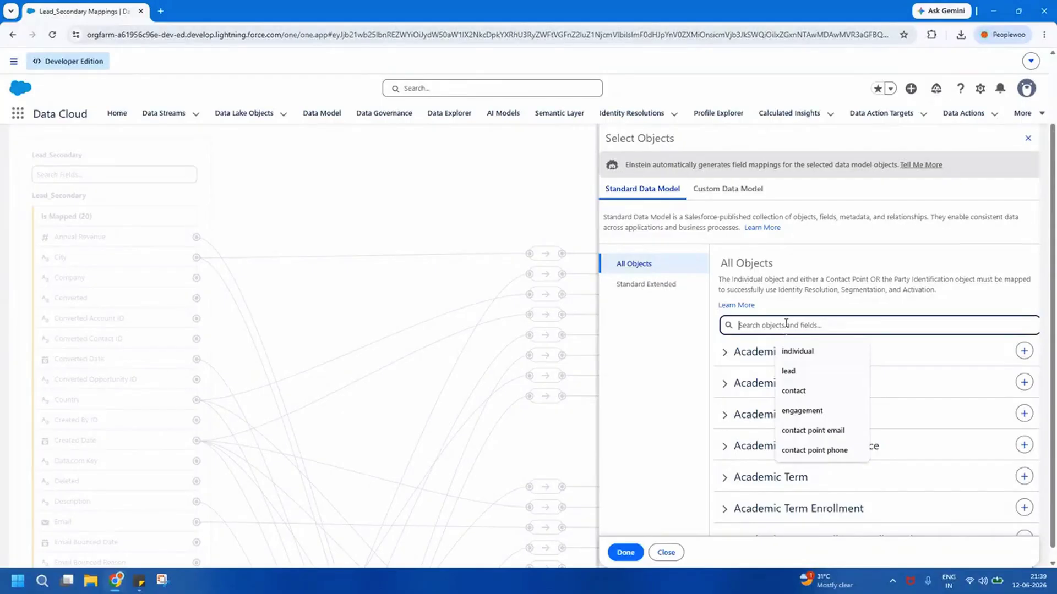
pyautogui.write('par')
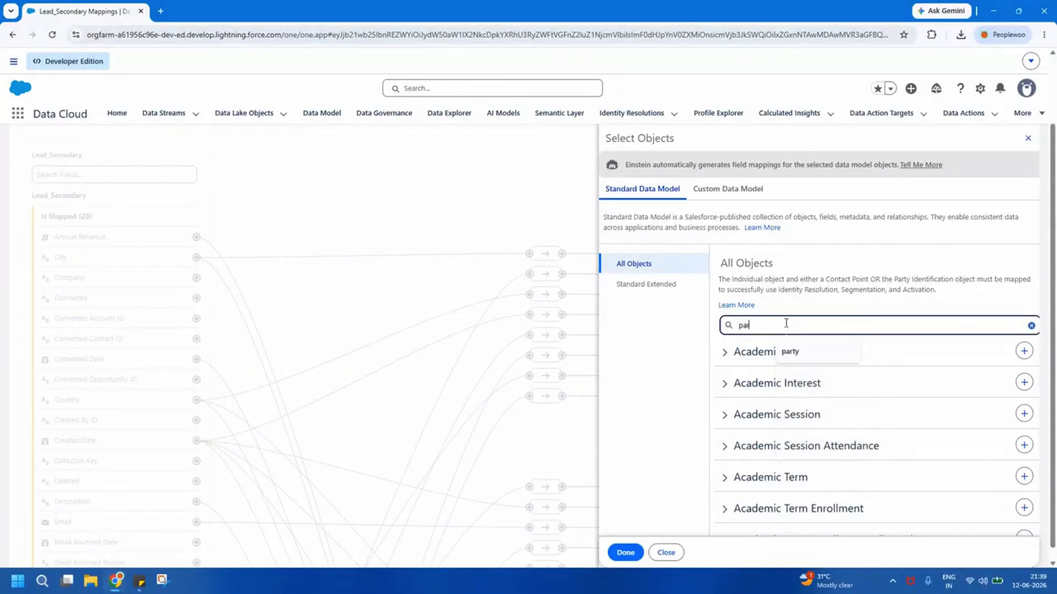
pyautogui.click(796, 352)
pyautogui.write('ty')
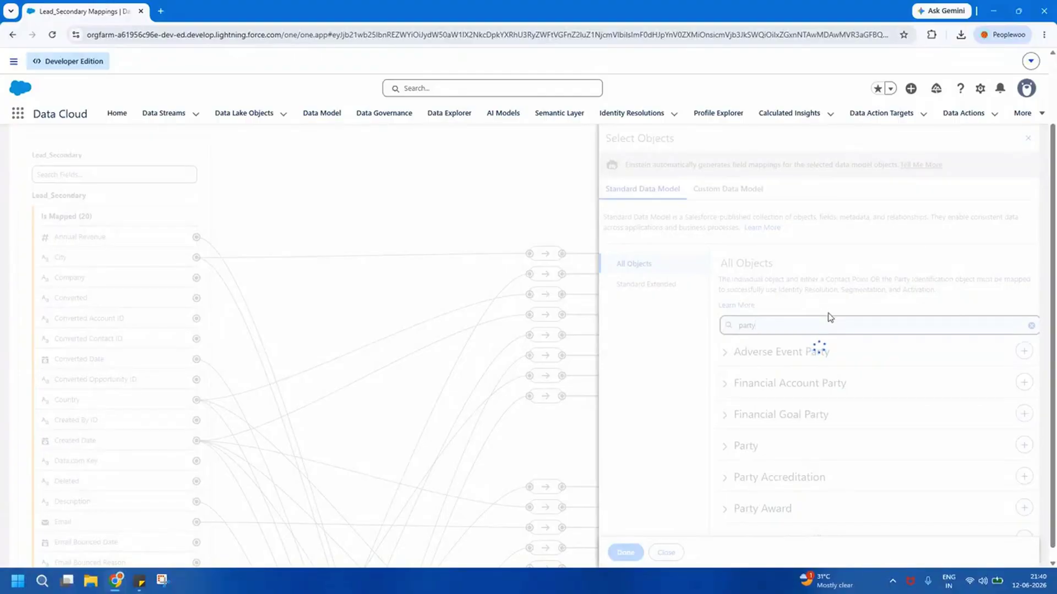
pyautogui.click(1024, 446)
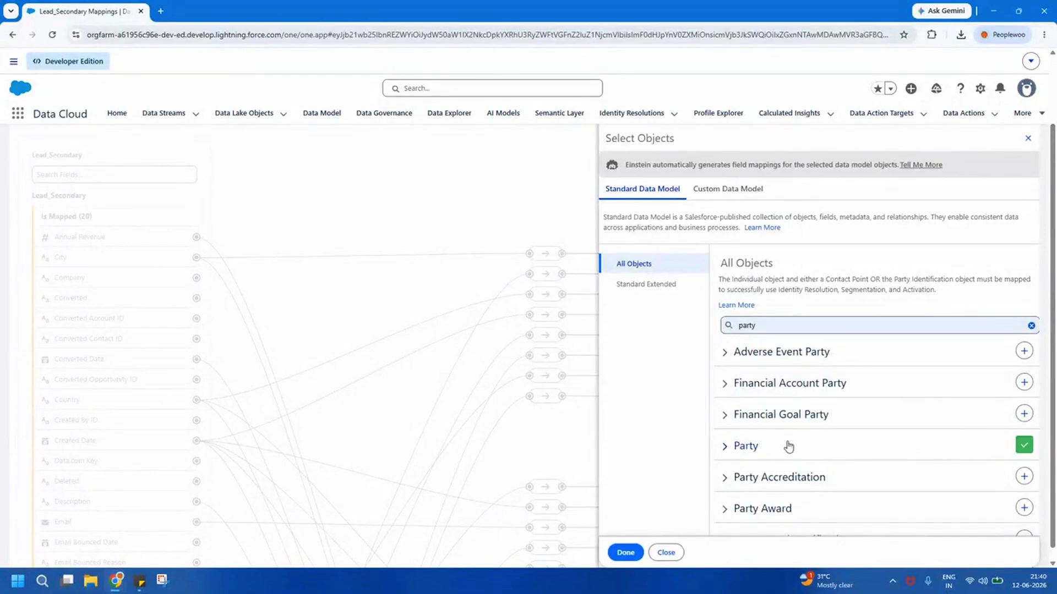
pyautogui.click(625, 553)
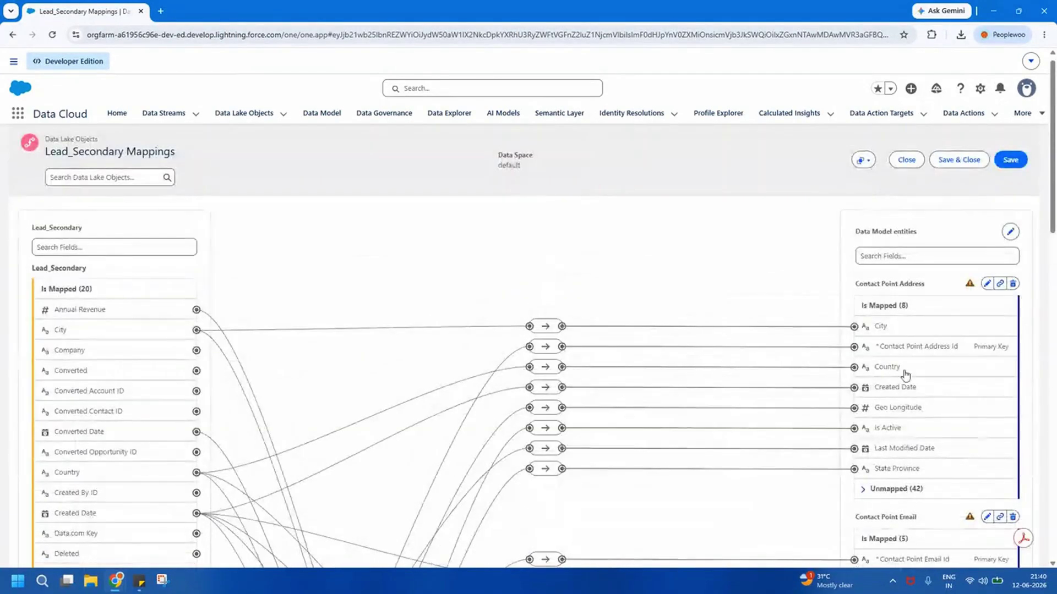
# Expand the unmapped fields of the Party entity in the Lead_Secondary mappings.
pyautogui.doubleClick(59, 267)
pyautogui.moveTo(1055, 215); pyautogui.dragTo(1055, 468)
pyautogui.doubleClick(863, 475)
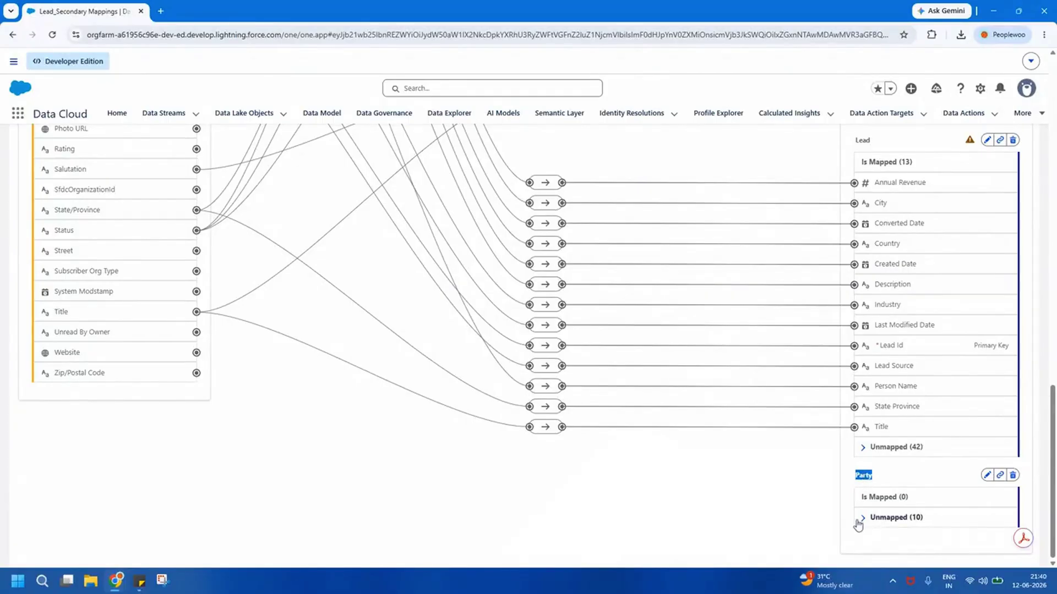
pyautogui.click(862, 518)
pyautogui.scroll(-2, 1054, 424)
pyautogui.moveTo(1054, 424); pyautogui.dragTo(1054, 463)
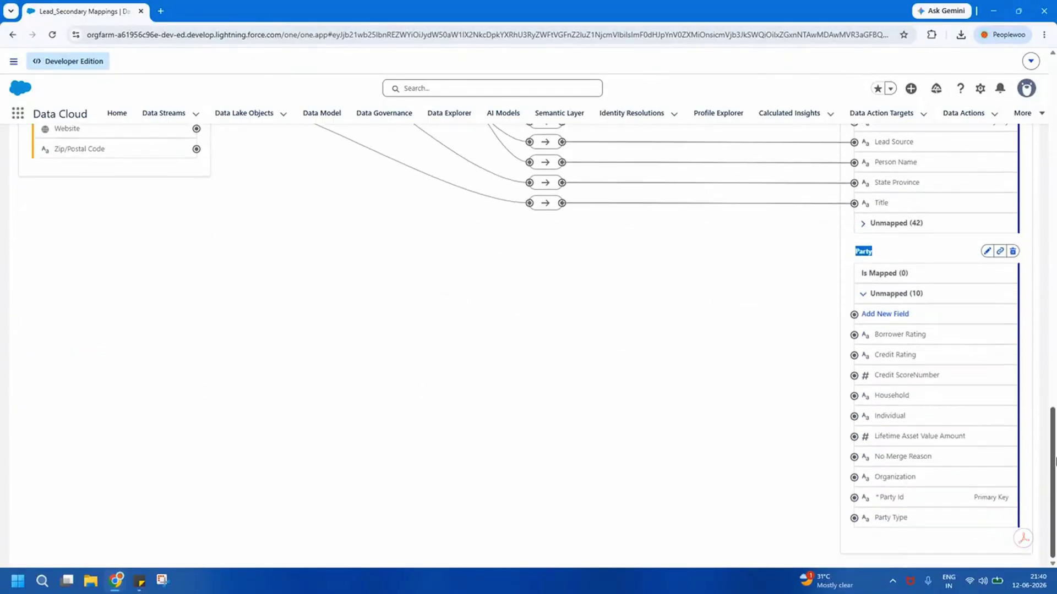
# Map Lead_Secondary's Lead ID primary key to the Party entity's Individual field.
pyautogui.doubleClick(865, 251)
pyautogui.moveTo(1053, 445); pyautogui.dragTo(1054, 256)
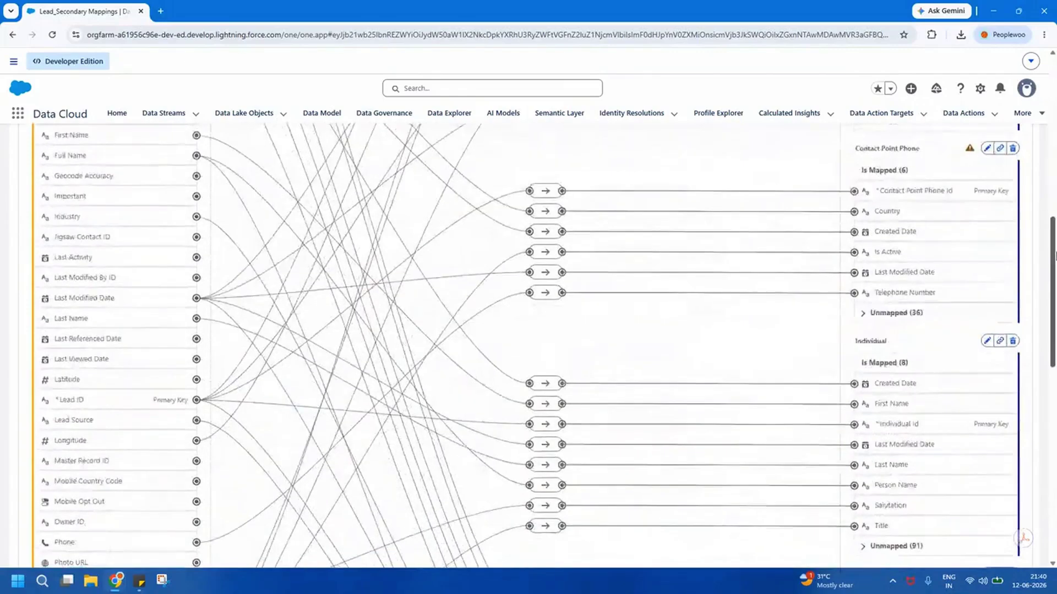
pyautogui.click(68, 406)
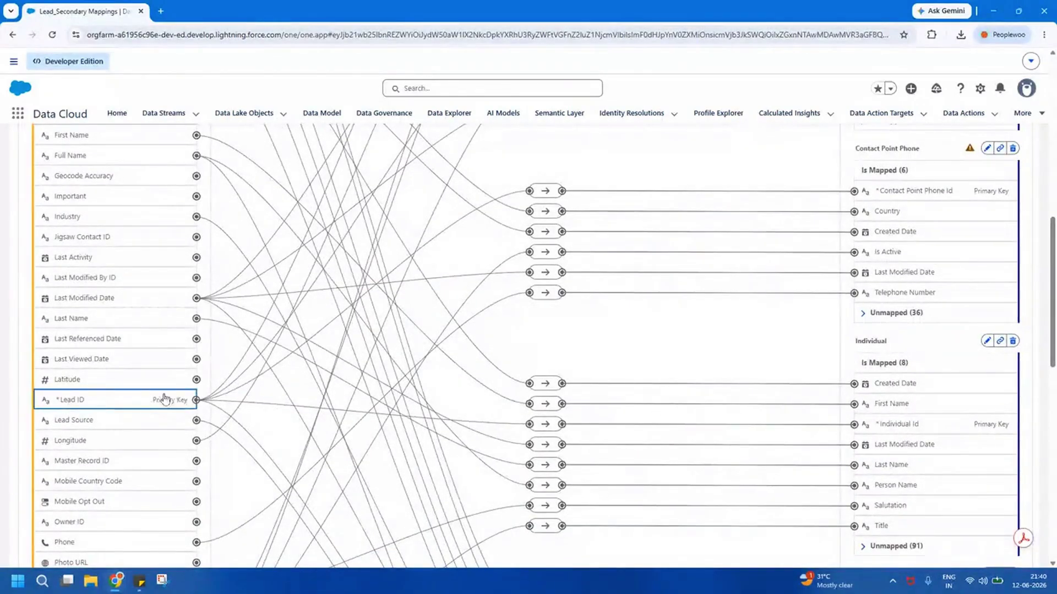
pyautogui.moveTo(1054, 316); pyautogui.dragTo(1054, 509)
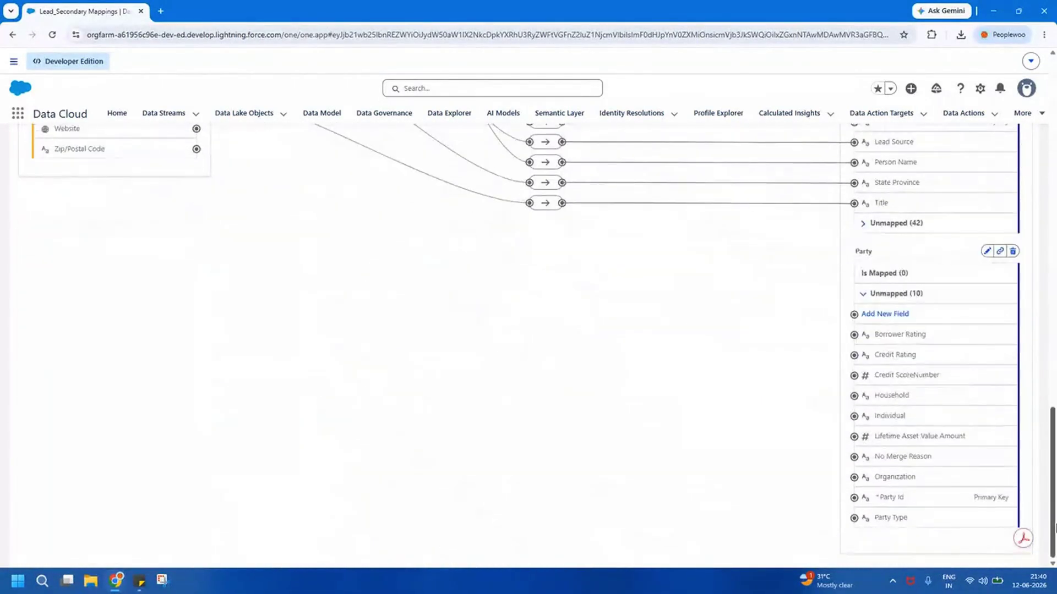
pyautogui.click(887, 422)
# Map Lead_Secondary's Lead ID primary key to the Party entity's Party Id field as well.
pyautogui.moveTo(1055, 424); pyautogui.dragTo(1055, 146)
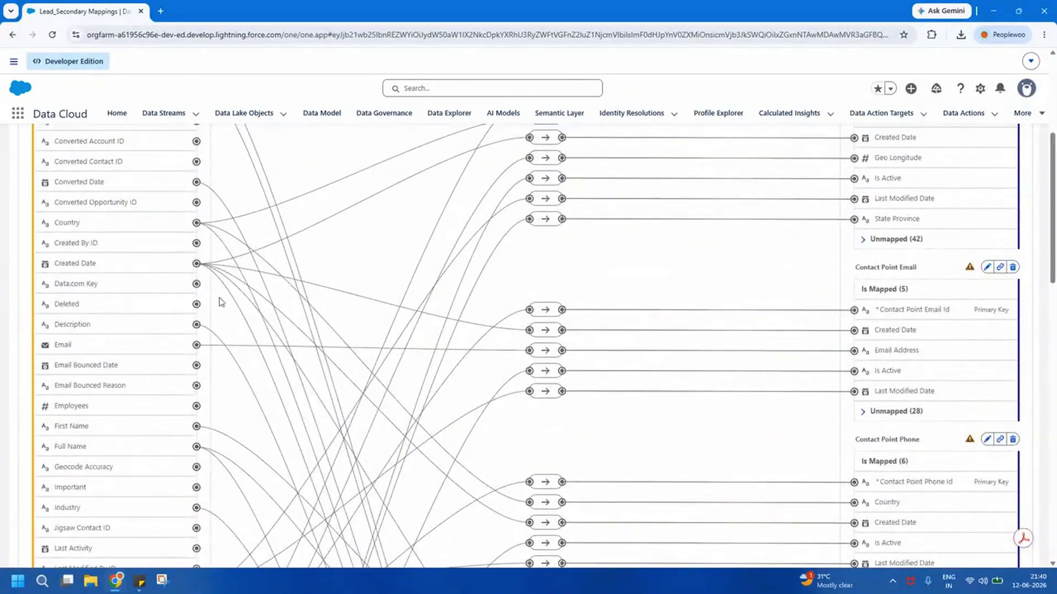
pyautogui.moveTo(1055, 220); pyautogui.dragTo(1055, 190)
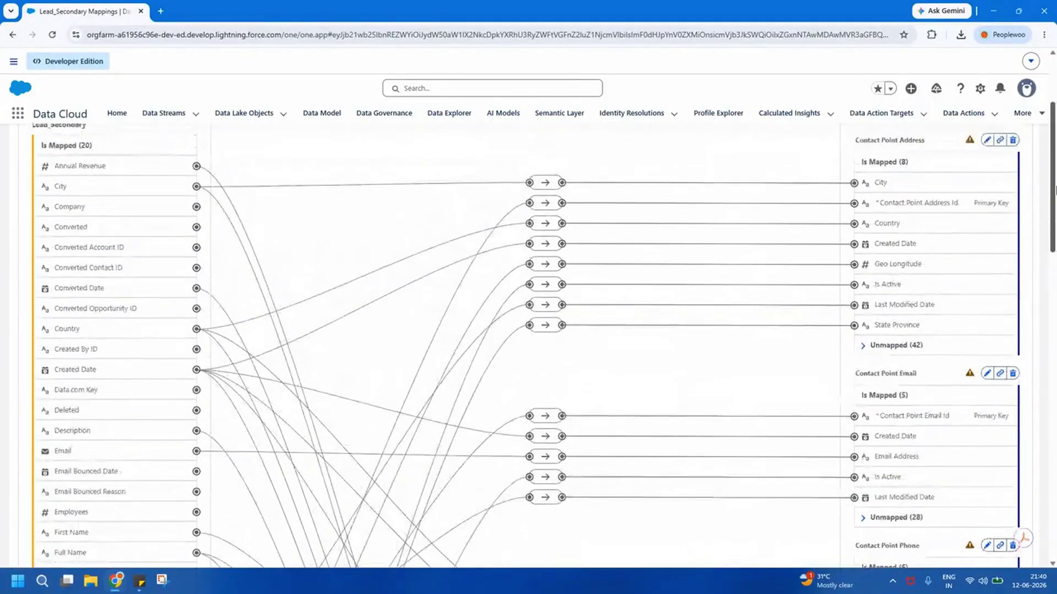
pyautogui.moveTo(1054, 236); pyautogui.dragTo(1054, 552)
pyautogui.click(63, 467)
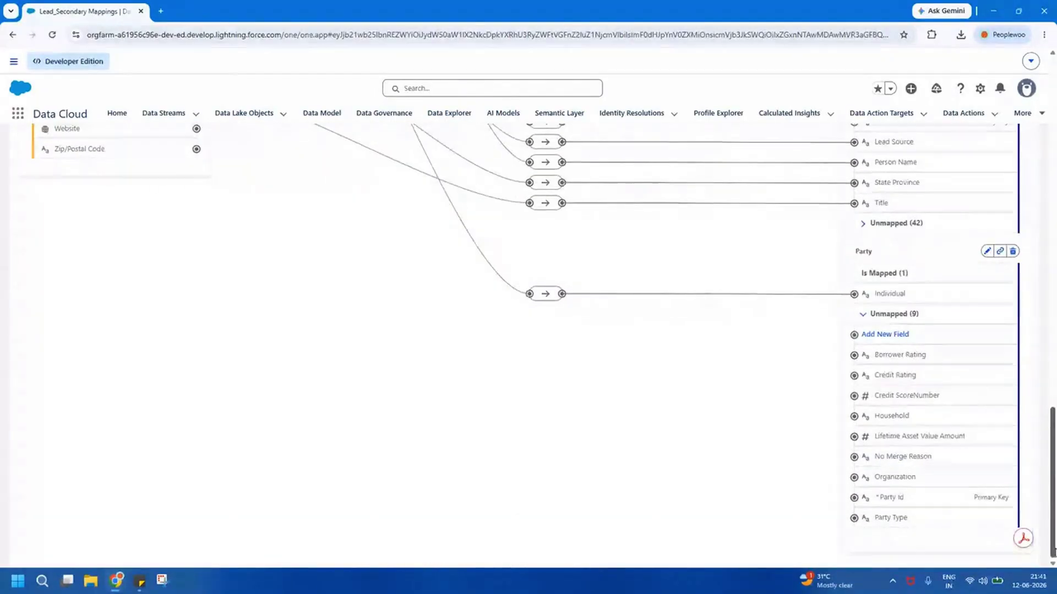
pyautogui.click(890, 498)
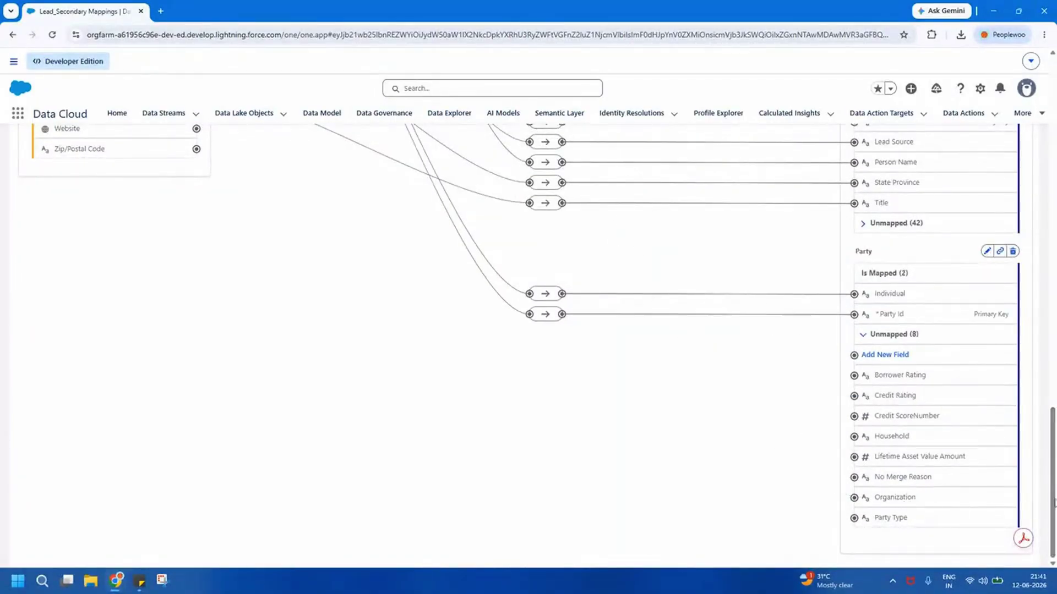
# Return to the data lake objects list and open the data mappings of Contact_Secondary.
pyautogui.moveTo(1053, 502); pyautogui.dragTo(1053, 151)
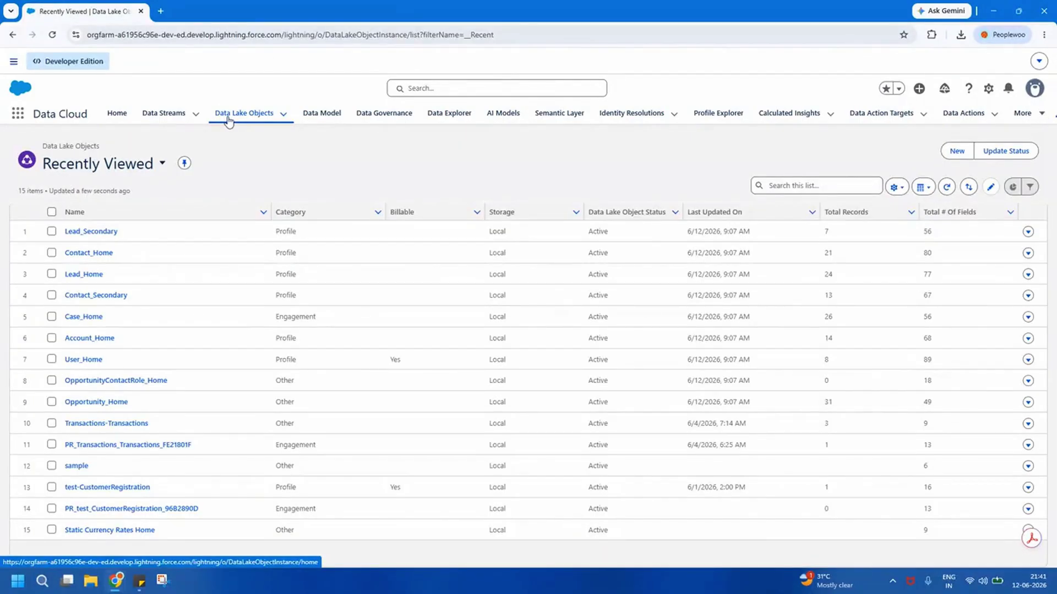
pyautogui.click(103, 295)
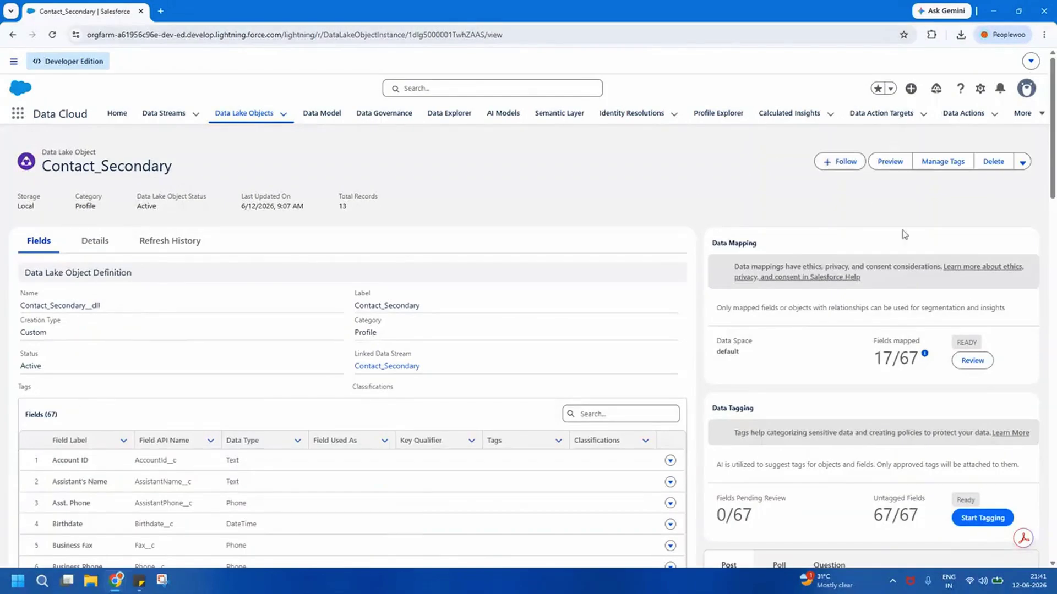
pyautogui.click(969, 361)
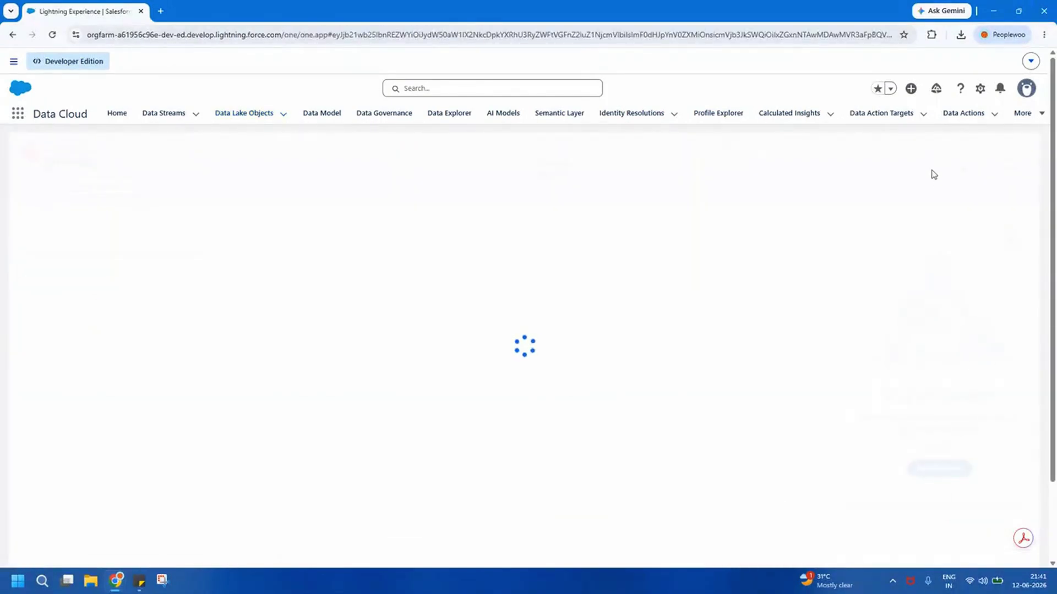
# Search the standard objects for "party" and add the Party object to the Contact_Secondary mappings.
pyautogui.click(1010, 222)
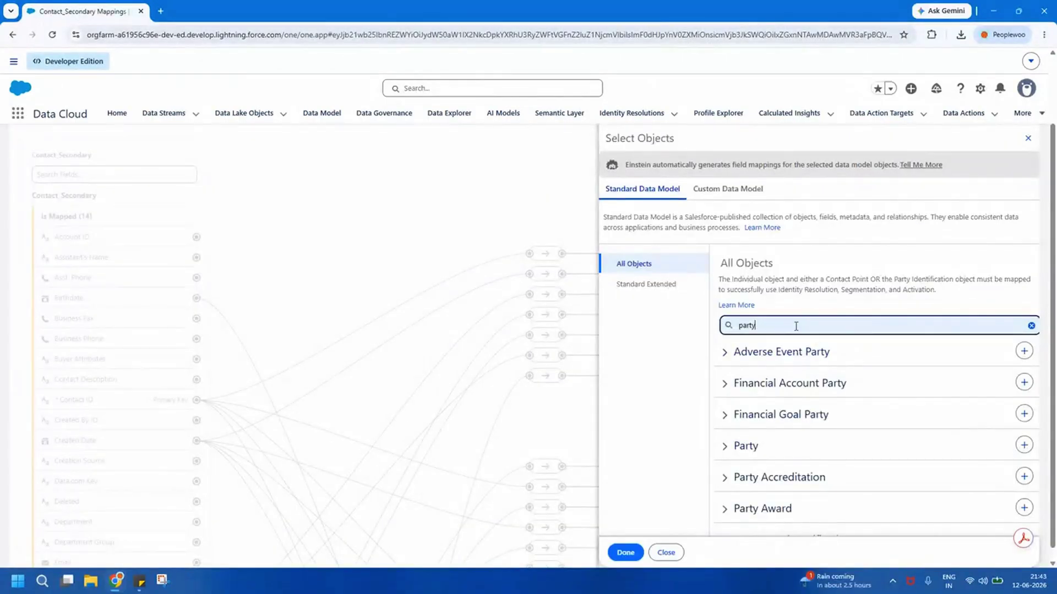
pyautogui.click(1024, 445)
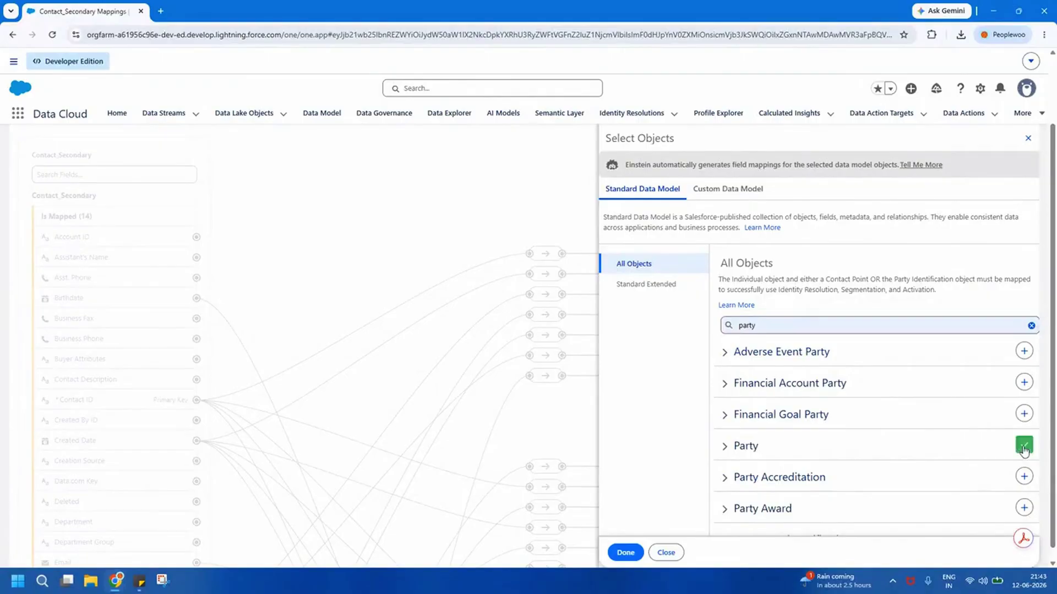
pyautogui.click(626, 552)
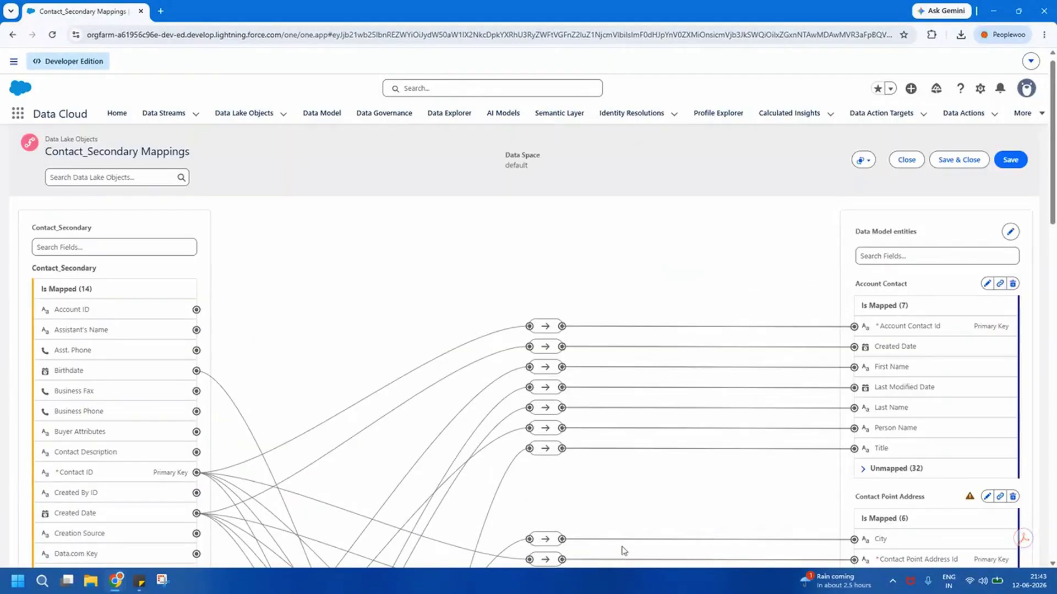
# Expand the Party entity's unmapped fields and map Contact_Secondary's Contact ID primary key to its Individual field.
pyautogui.doubleClick(41, 229)
pyautogui.moveTo(1052, 196); pyautogui.dragTo(1055, 476)
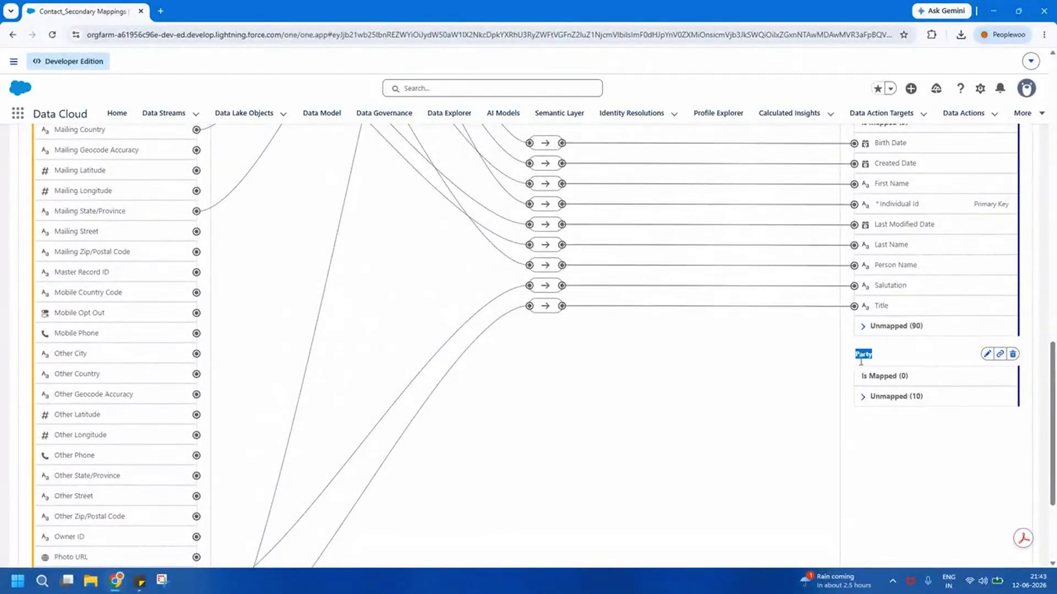
pyautogui.click(864, 397)
pyautogui.moveTo(1054, 396); pyautogui.dragTo(1055, 179)
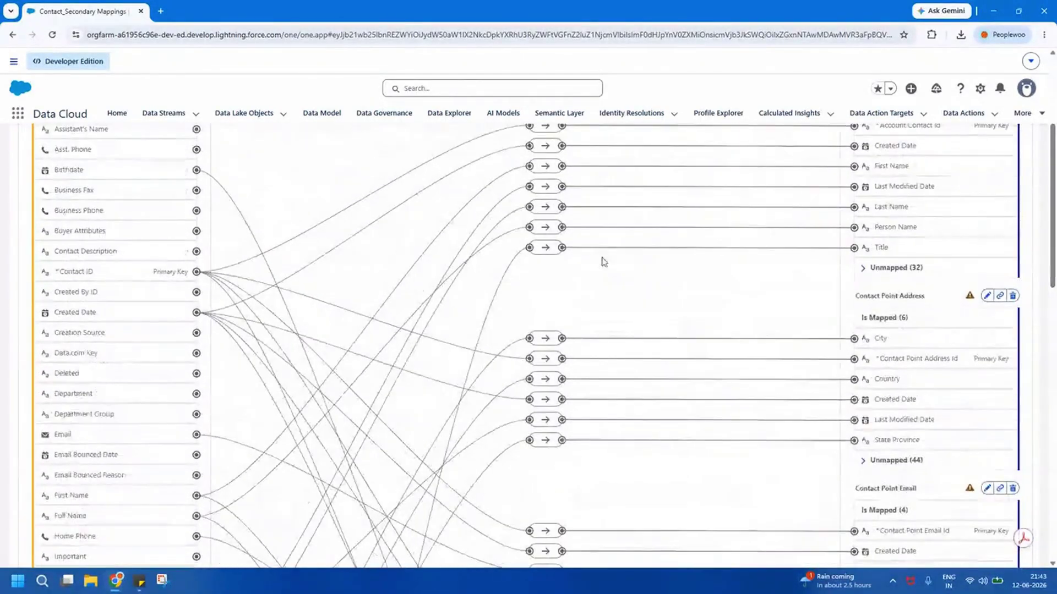
pyautogui.click(88, 274)
pyautogui.moveTo(1055, 242); pyautogui.dragTo(1054, 512)
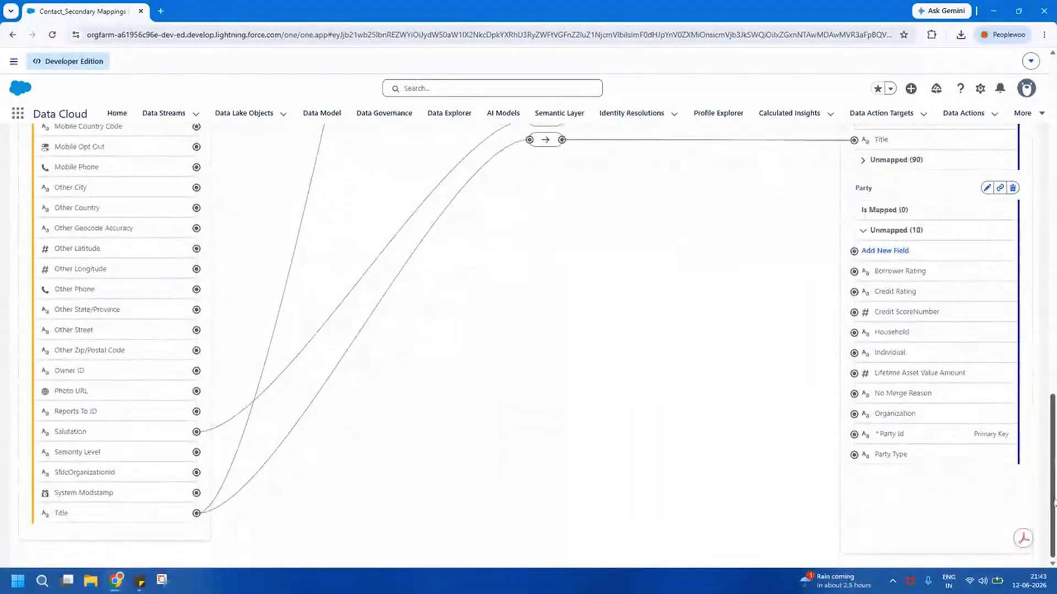
pyautogui.click(899, 355)
# Map Contact_Secondary's Contact ID primary key to the Party entity's Party Id field, and save and close the mappings.
pyautogui.scroll(15, 339, 273)
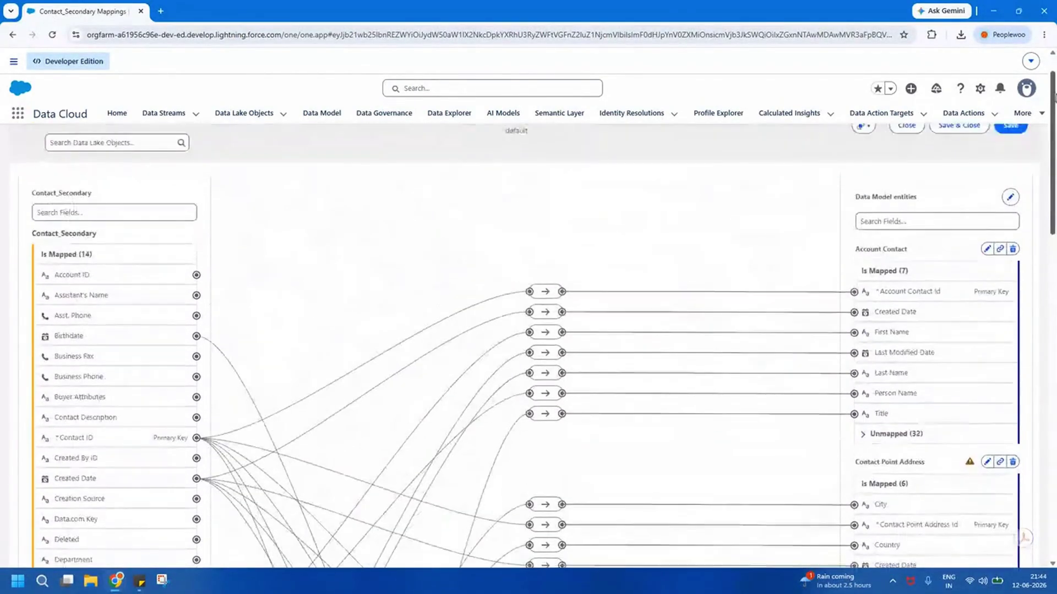
pyautogui.click(122, 444)
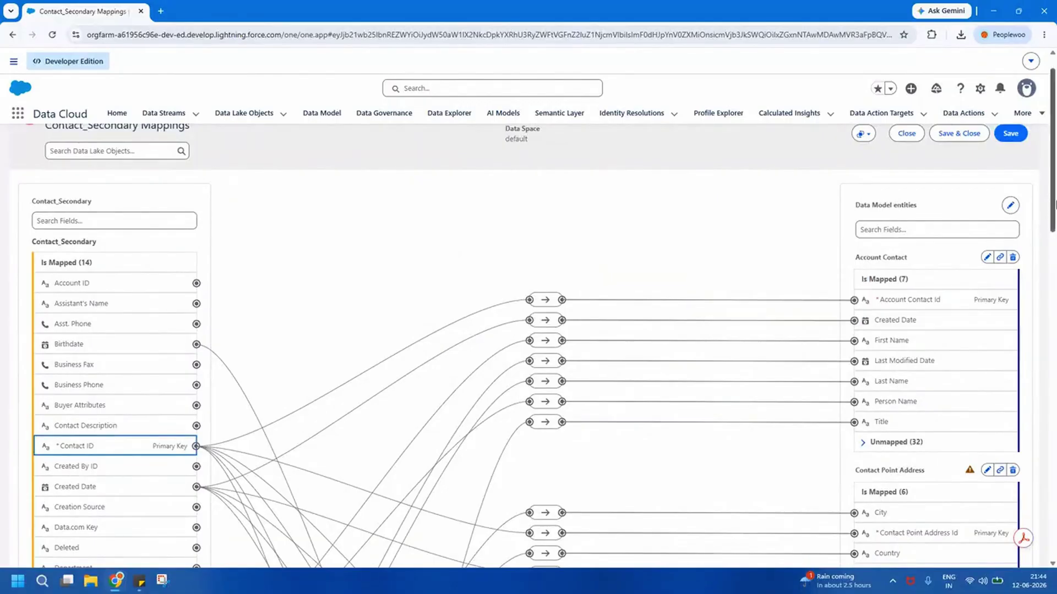
pyautogui.moveTo(1053, 220); pyautogui.dragTo(1054, 551)
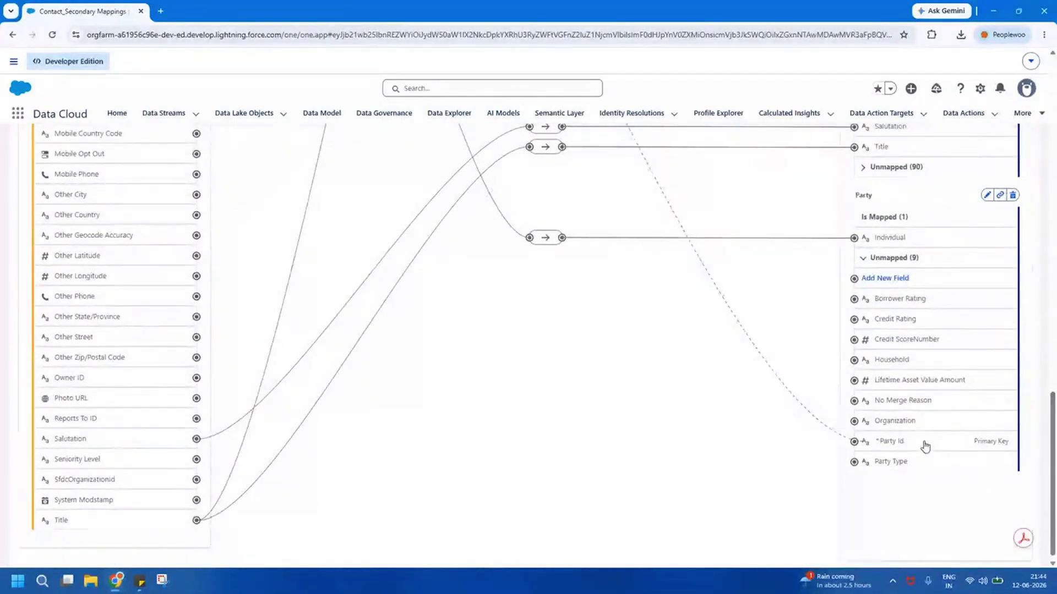
pyautogui.moveTo(1054, 473); pyautogui.dragTo(1053, 138)
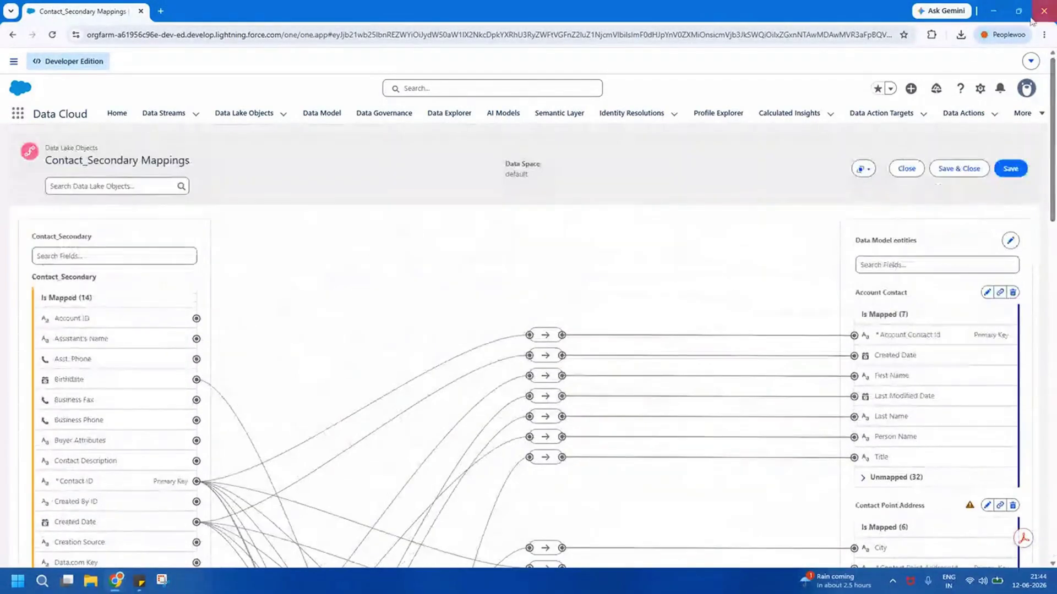
pyautogui.click(936, 169)
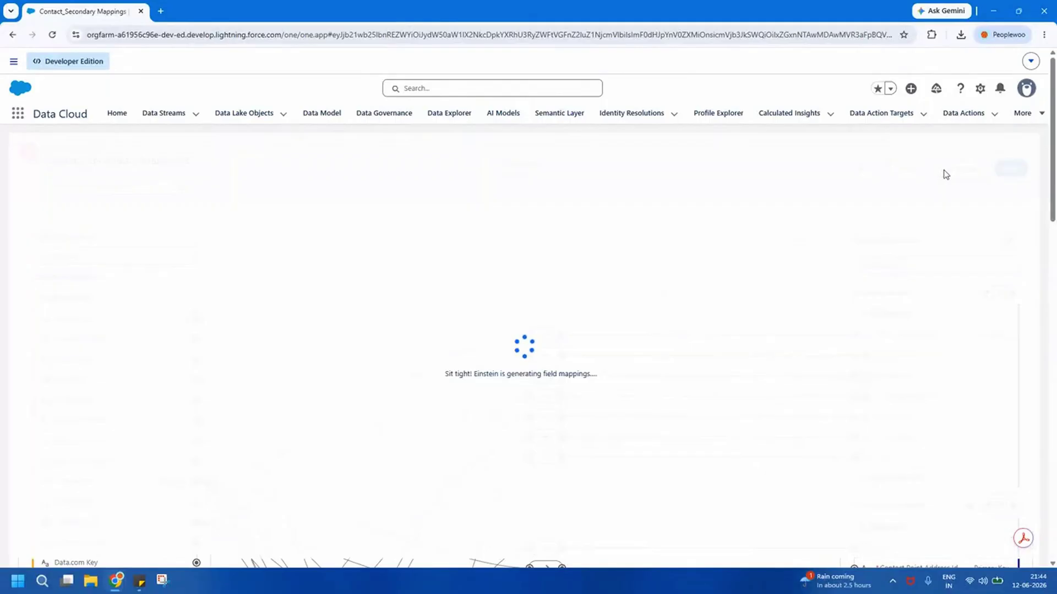